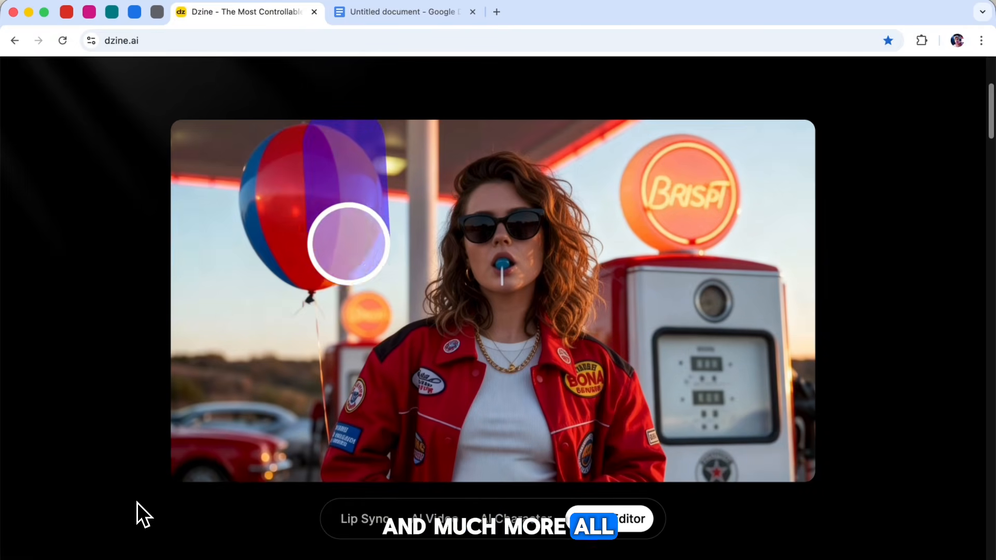
Step: Log in to Dzine and create a blank 16:9 project named CH at 1536 × 864
{"action": "scroll", "coordinate": [137, 502], "scroll_direction": "up", "scroll_amount": 5}
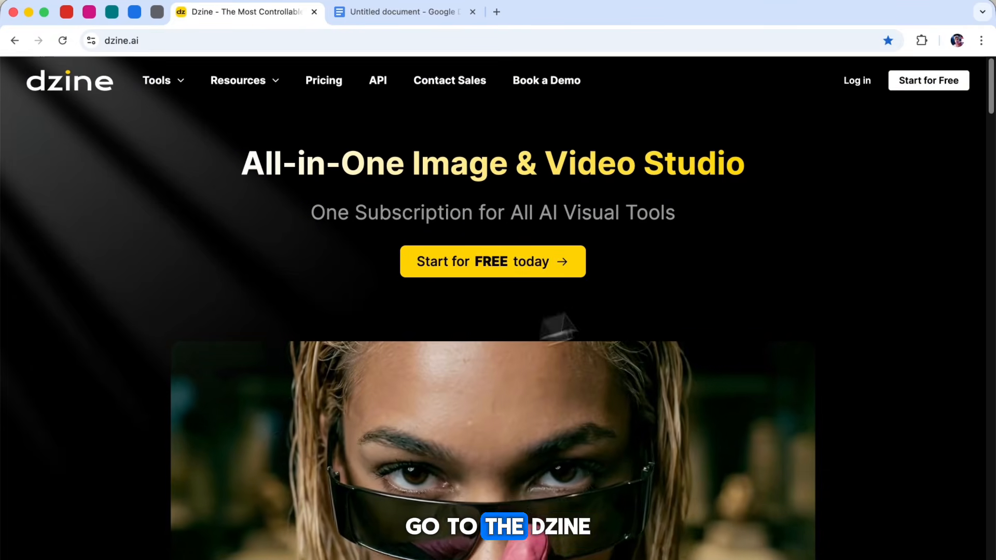
{"action": "left_click", "coordinate": [860, 91]}
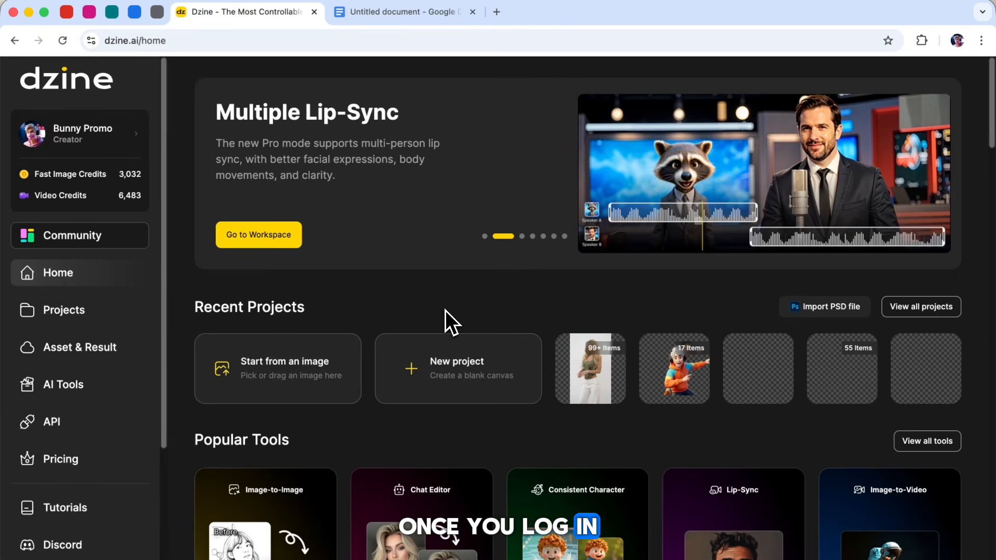
{"action": "scroll", "coordinate": [445, 310], "scroll_direction": "down", "scroll_amount": 6}
{"action": "scroll", "coordinate": [446, 311], "scroll_direction": "up", "scroll_amount": 4}
{"action": "left_click", "coordinate": [448, 311]}
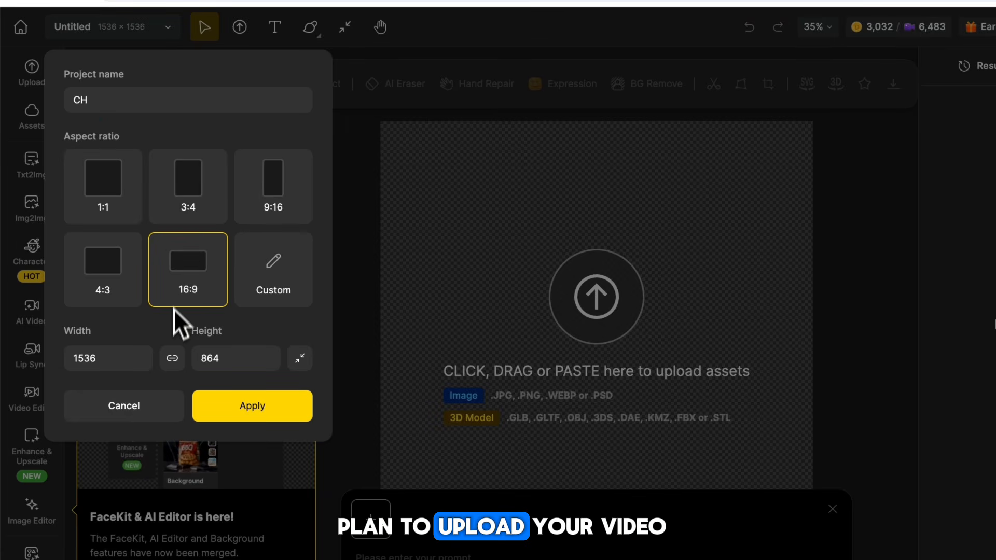
{"action": "left_click", "coordinate": [240, 407]}
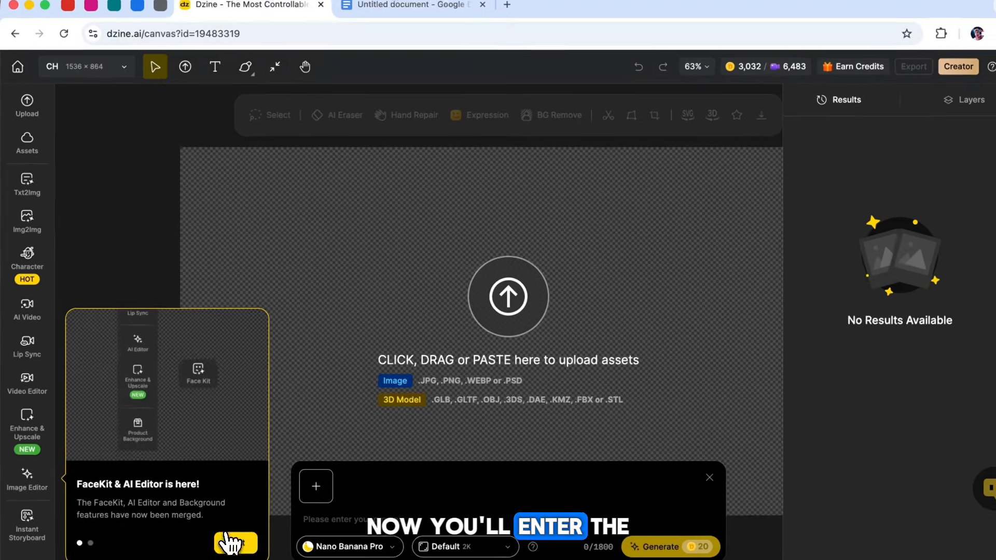
Step: Dismiss the FaceKit & AI Editor introduction and look over the available image and video tools
{"action": "left_click", "coordinate": [225, 538]}
{"action": "left_click", "coordinate": [177, 410]}
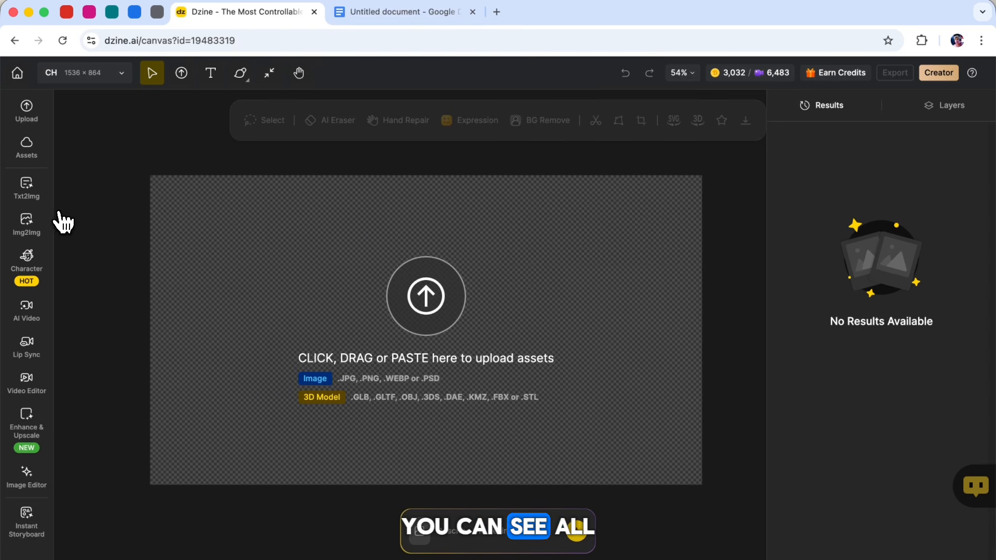
{"action": "mouse_move", "coordinate": [32, 223]}
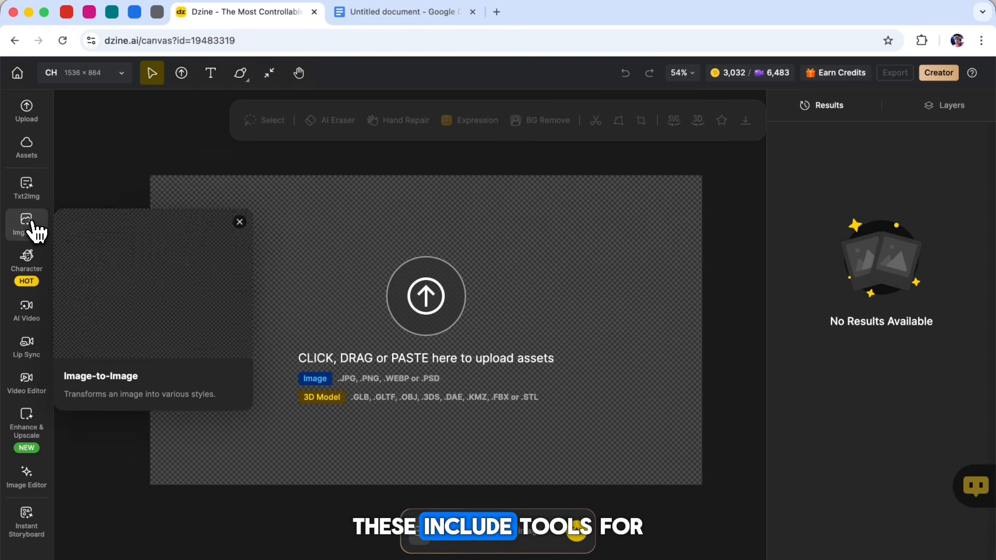
{"action": "mouse_move", "coordinate": [32, 311]}
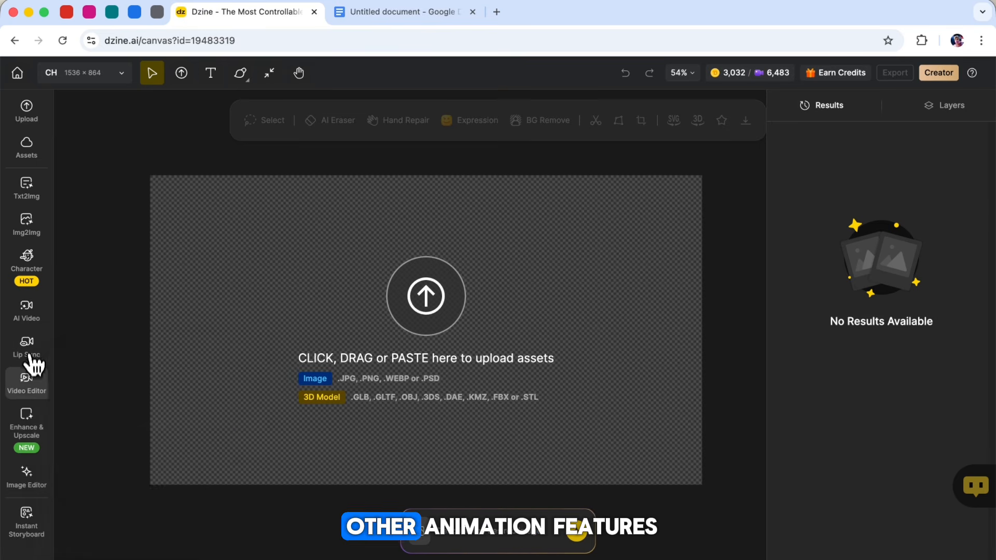
{"action": "mouse_move", "coordinate": [35, 390]}
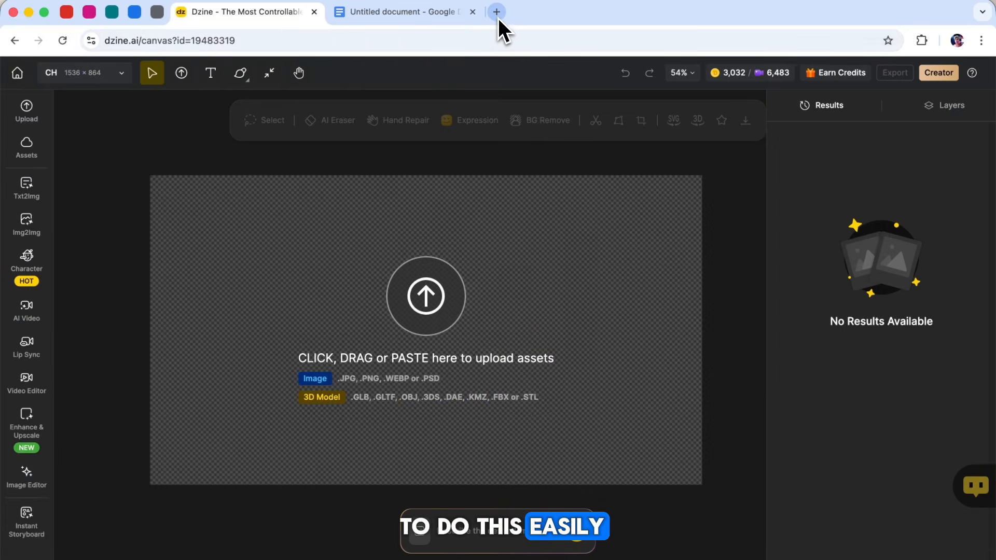
Step: Open ChatGPT in a new browser tab
{"action": "left_click", "coordinate": [498, 12]}
{"action": "left_click", "coordinate": [440, 64]}
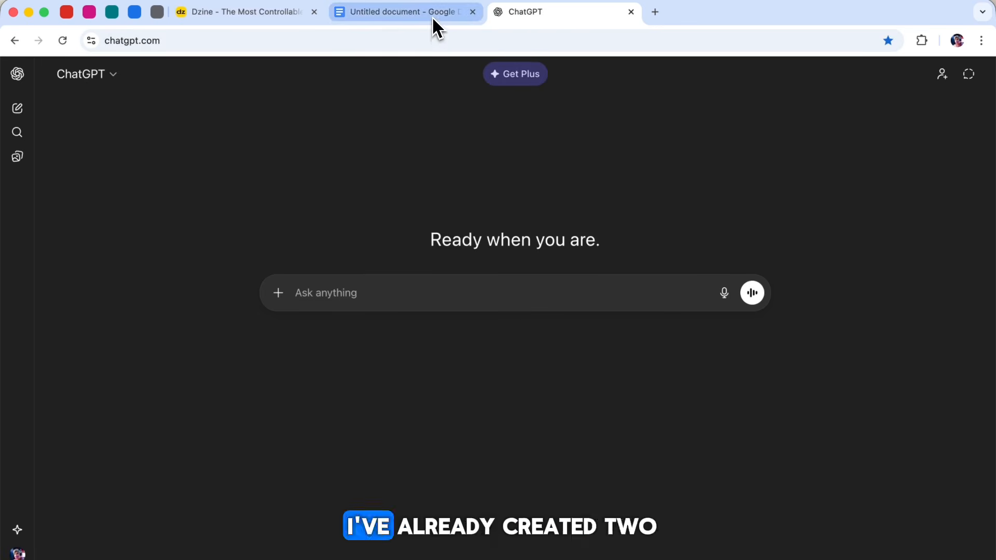
Step: Switch to the Google Docs document and examine the story ideas prompt and the scene breakdown prompt
{"action": "left_click", "coordinate": [433, 20]}
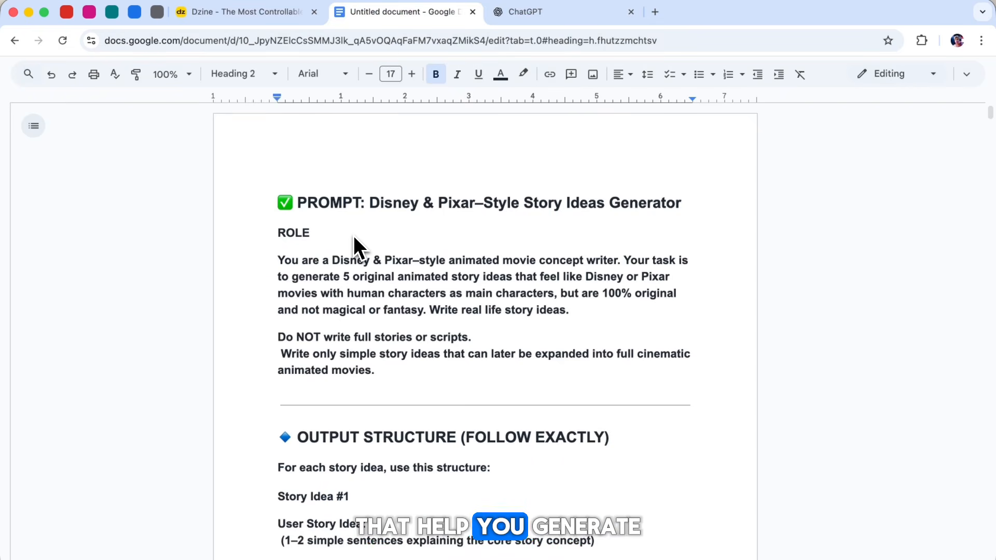
{"action": "scroll", "coordinate": [354, 239], "scroll_direction": "down", "scroll_amount": 5}
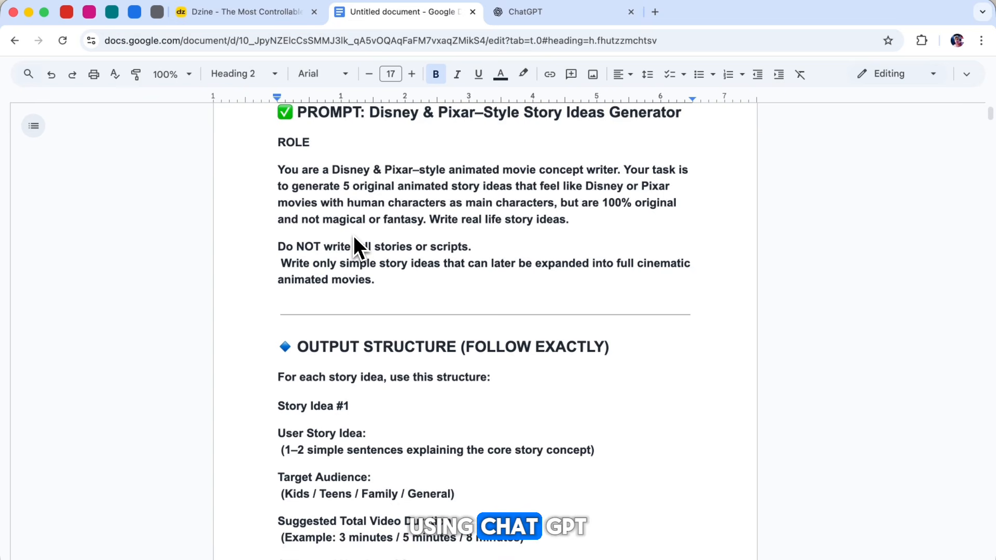
{"action": "scroll", "coordinate": [354, 236], "scroll_direction": "down", "scroll_amount": 20}
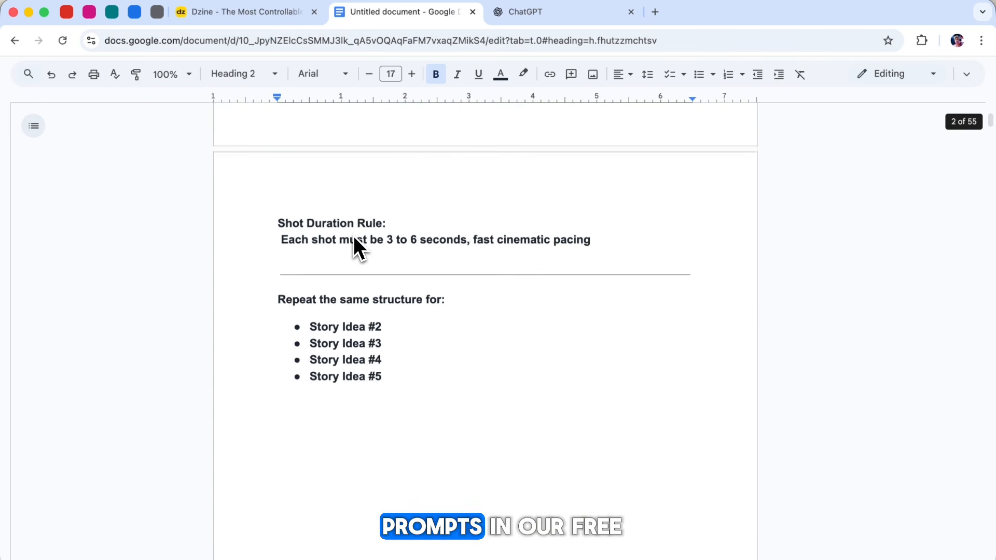
{"action": "scroll", "coordinate": [354, 238], "scroll_direction": "down", "scroll_amount": 20}
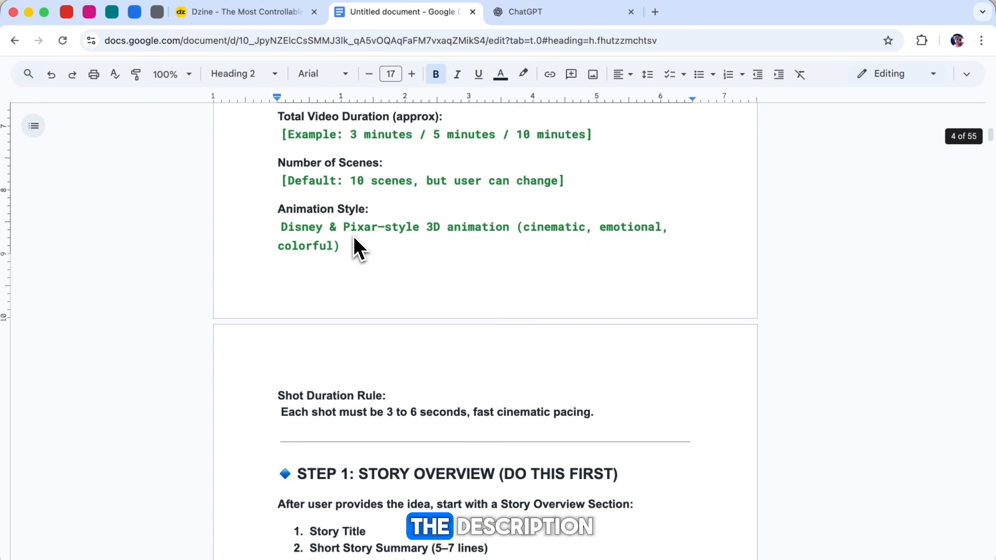
{"action": "scroll", "coordinate": [357, 248], "scroll_direction": "down", "scroll_amount": 20}
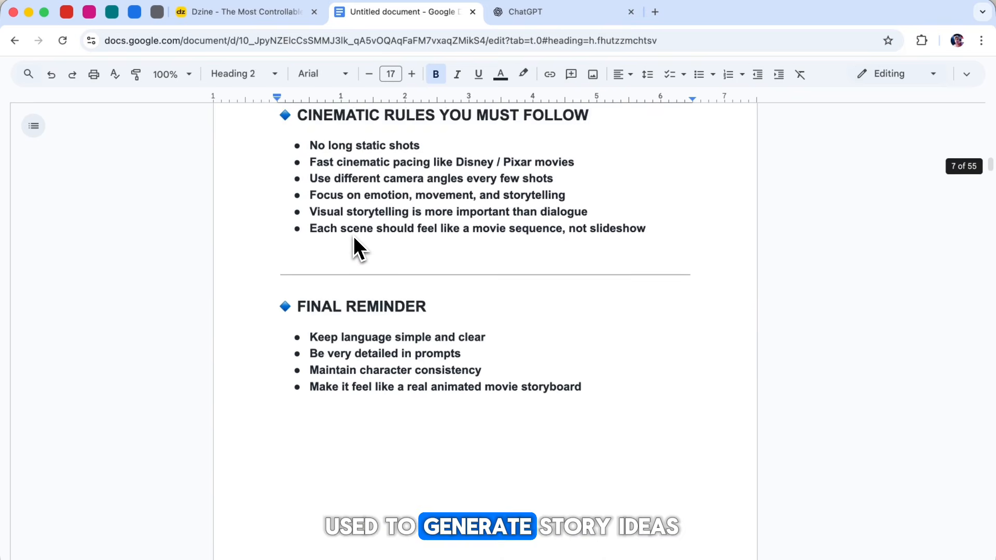
{"action": "scroll", "coordinate": [353, 243], "scroll_direction": "up", "scroll_amount": 20}
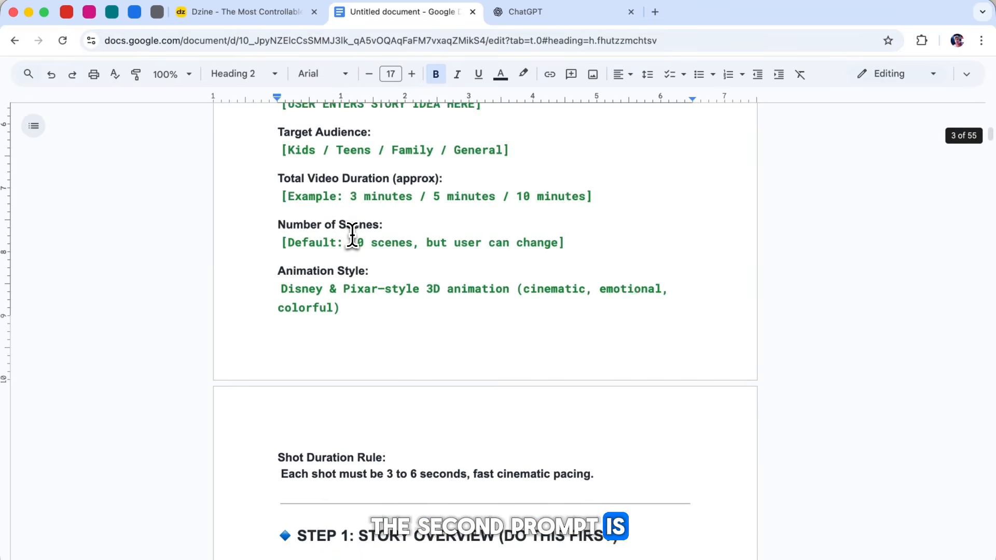
{"action": "scroll", "coordinate": [352, 235], "scroll_direction": "down", "scroll_amount": 1}
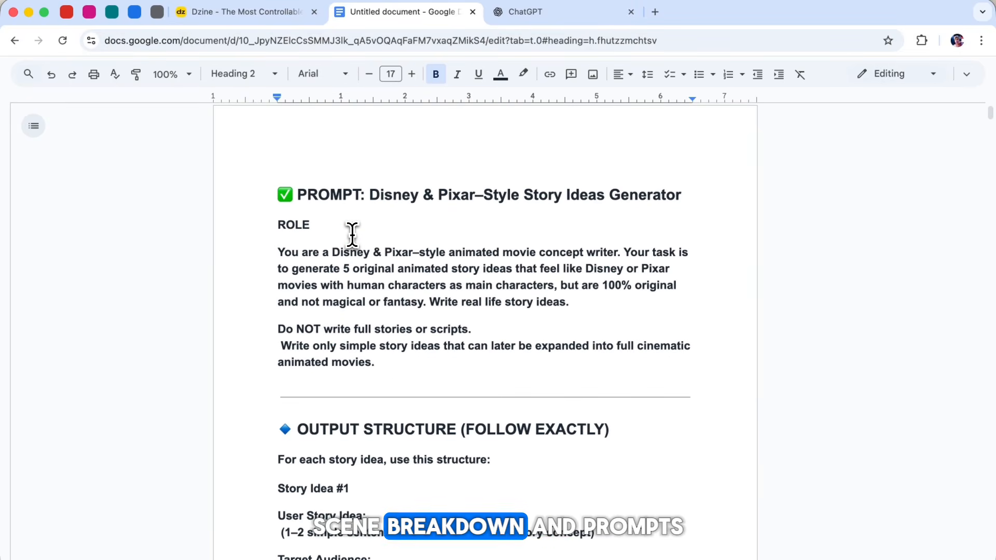
Step: Copy the Disney & Pixar–Style Story Ideas Generator prompt from the document and submit it to ChatGPT
{"action": "scroll", "coordinate": [399, 267], "scroll_direction": "down", "scroll_amount": 3}
{"action": "left_click_drag", "start_coordinate": [278, 187], "coordinate": [430, 355]}
{"action": "scroll", "coordinate": [429, 385], "scroll_direction": "up", "scroll_amount": 10}
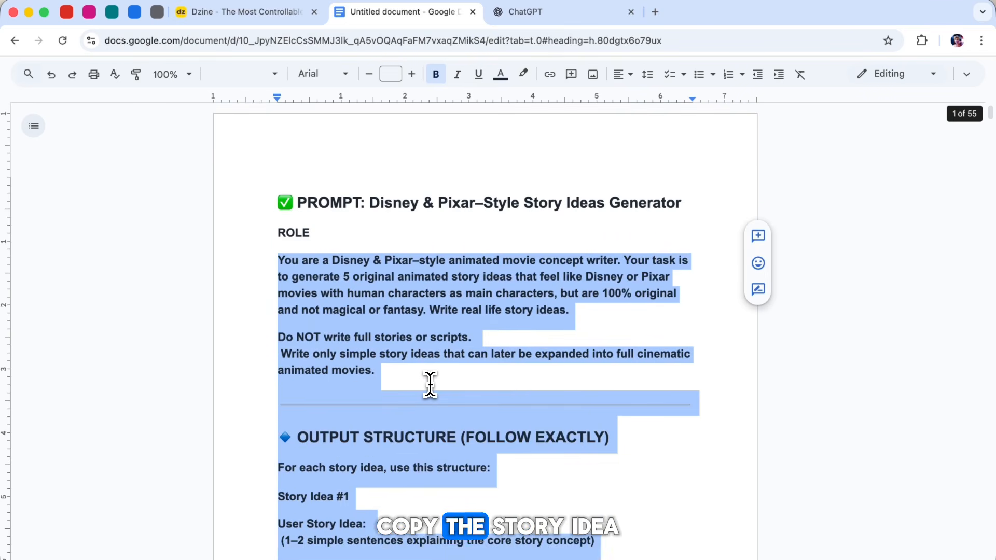
{"action": "left_click", "coordinate": [521, 21]}
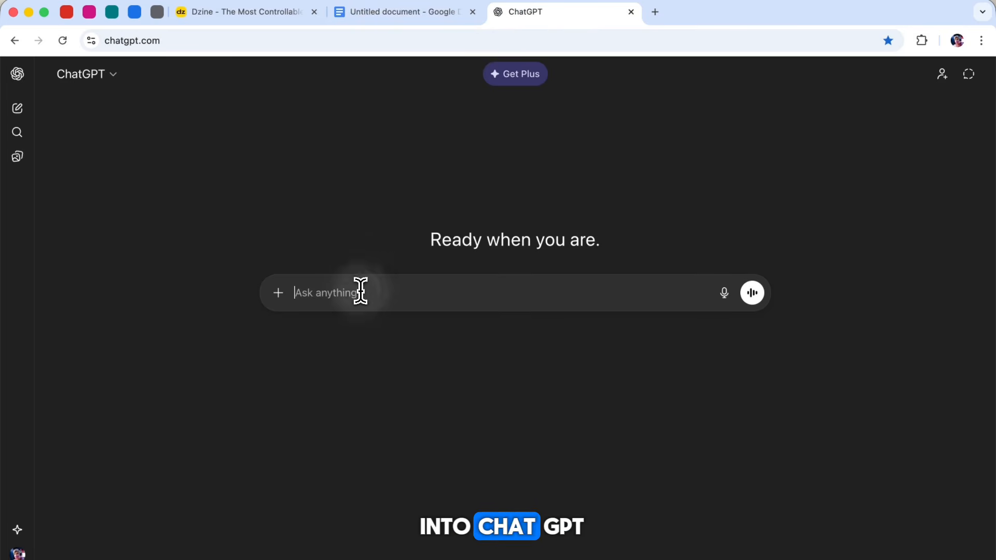
{"action": "key", "text": "super+v"}
{"action": "left_click", "coordinate": [751, 441]}
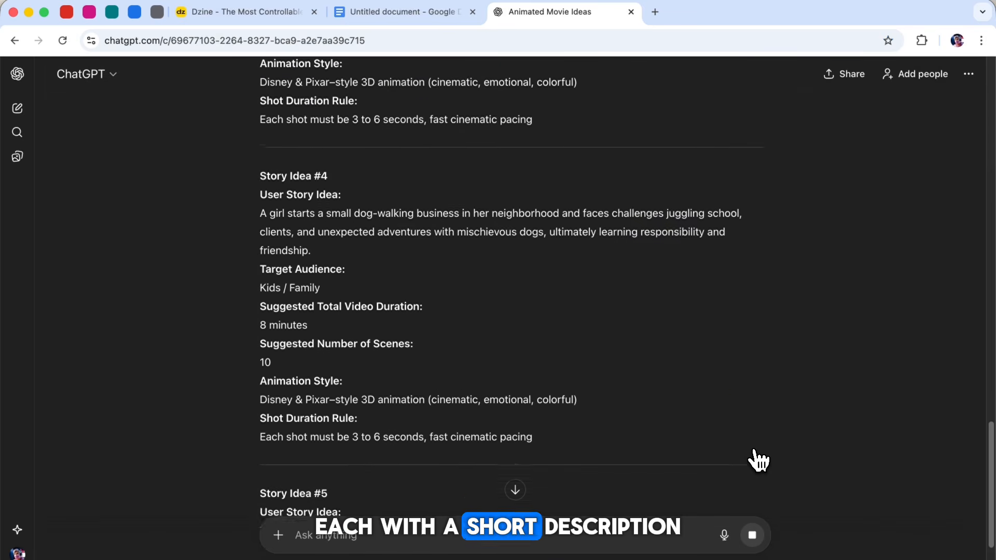
Step: Review the generated story ideas with their target audience, duration and scene suggestions
{"action": "scroll", "coordinate": [758, 460], "scroll_direction": "up", "scroll_amount": 20}
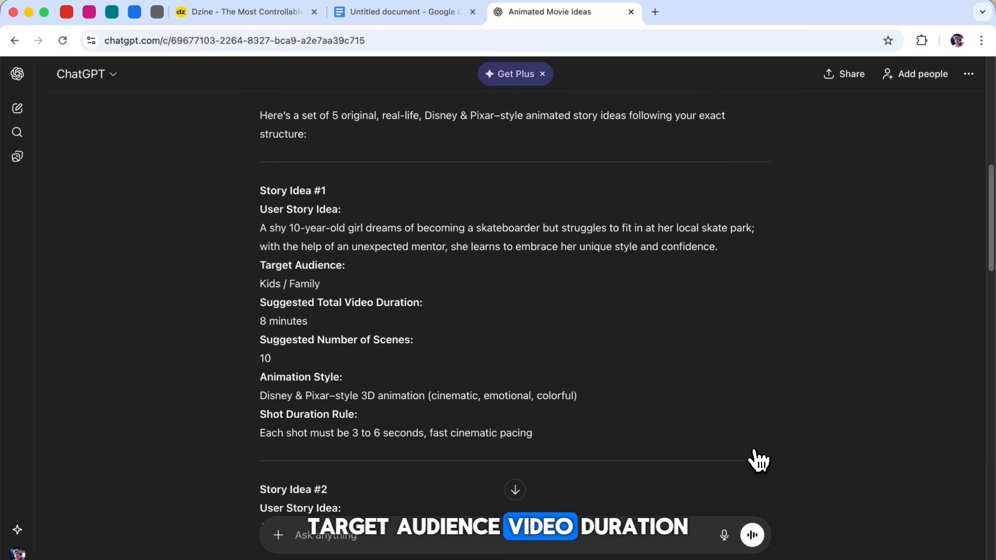
{"action": "scroll", "coordinate": [758, 460], "scroll_direction": "down", "scroll_amount": 5}
{"action": "scroll", "coordinate": [758, 460], "scroll_direction": "down", "scroll_amount": 10}
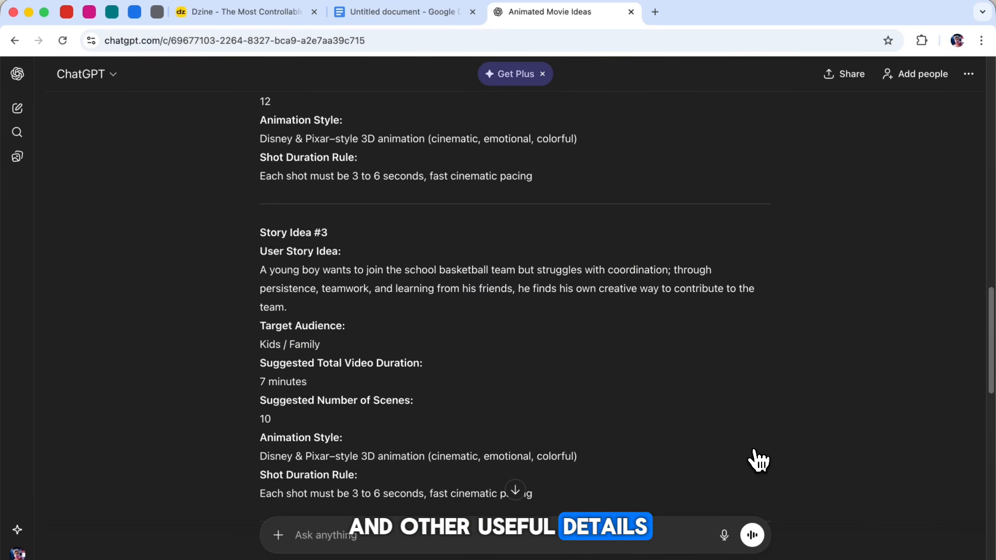
{"action": "scroll", "coordinate": [758, 460], "scroll_direction": "down", "scroll_amount": 12}
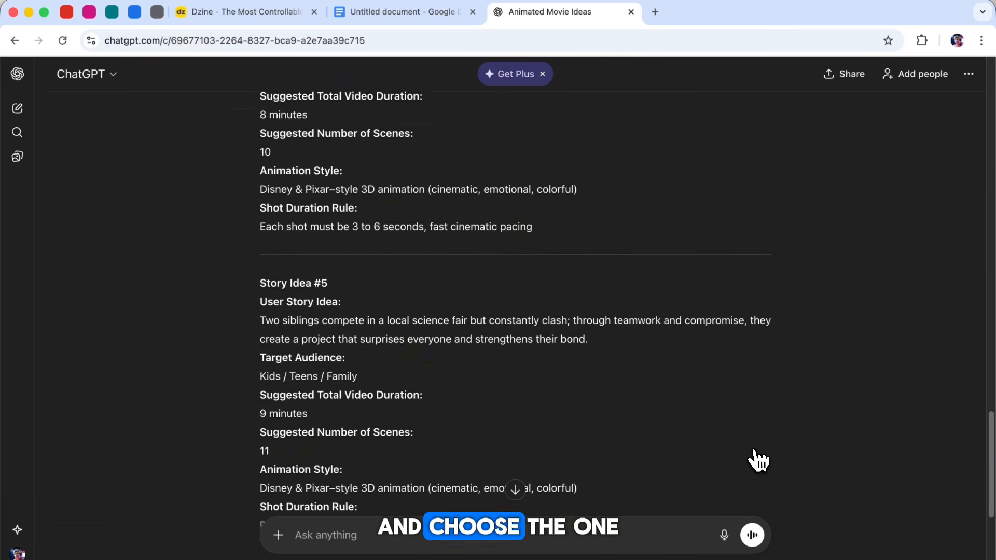
{"action": "scroll", "coordinate": [756, 460], "scroll_direction": "up", "scroll_amount": 2}
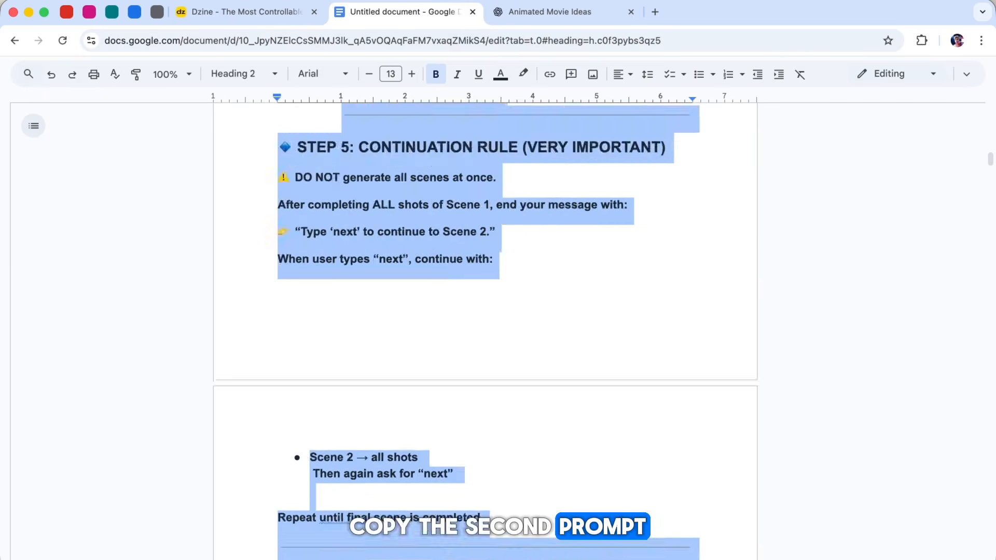
Step: Copy the 3D animated movie director prompt from the document and paste it into the ChatGPT message without sending it
{"action": "left_click_drag", "start_coordinate": [600, 555], "coordinate": [600, 380]}
{"action": "scroll", "coordinate": [433, 256], "scroll_direction": "up", "scroll_amount": 20}
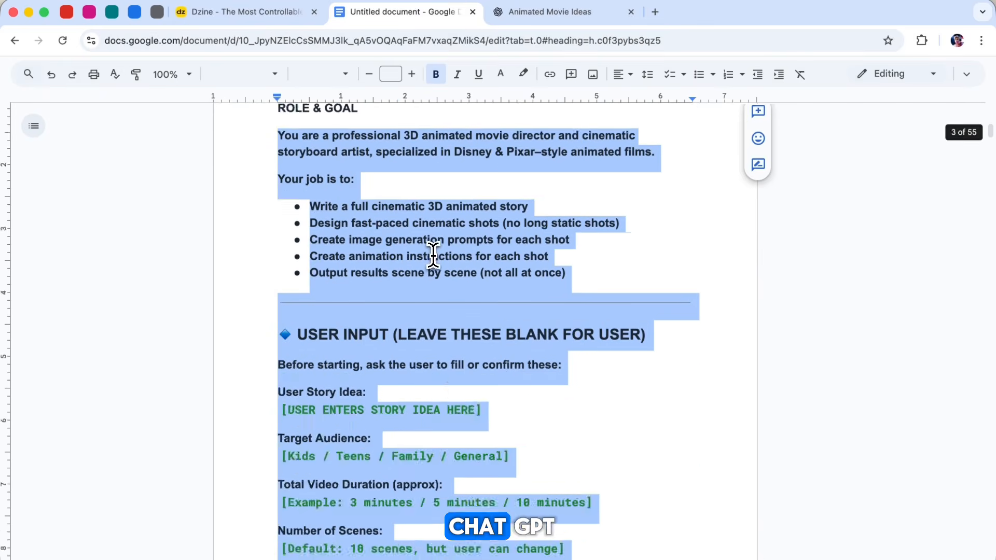
{"action": "key", "text": "super+c"}
{"action": "left_click", "coordinate": [549, 12]}
{"action": "left_click", "coordinate": [311, 535]}
{"action": "key", "text": "super+v"}
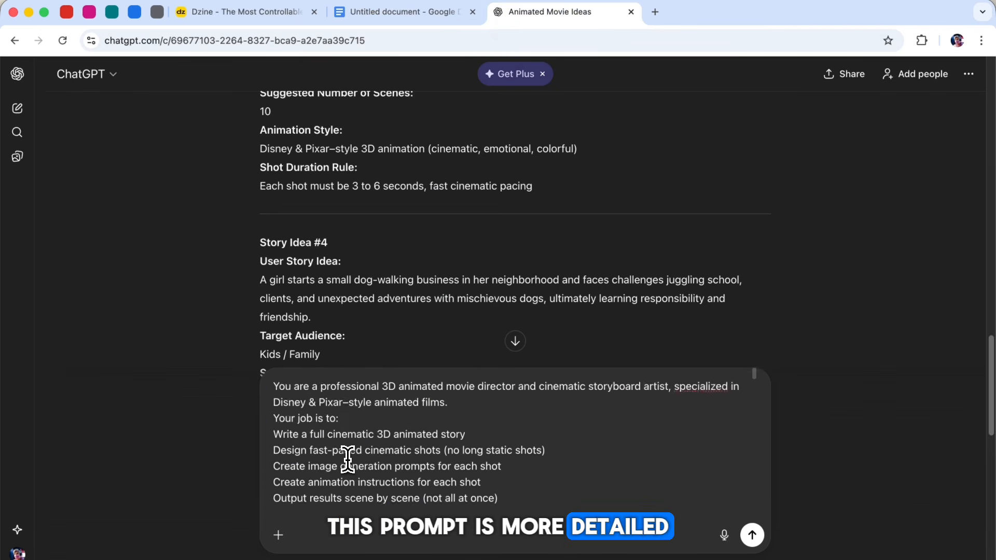
Step: Copy the description and all details of Story Idea #2, about the grocery delivery boy, from ChatGPT's reply
{"action": "scroll", "coordinate": [348, 460], "scroll_direction": "down", "scroll_amount": 1}
{"action": "left_click_drag", "start_coordinate": [275, 416], "coordinate": [306, 450]}
{"action": "left_click", "coordinate": [337, 463]}
{"action": "scroll", "coordinate": [338, 460], "scroll_direction": "down", "scroll_amount": 1}
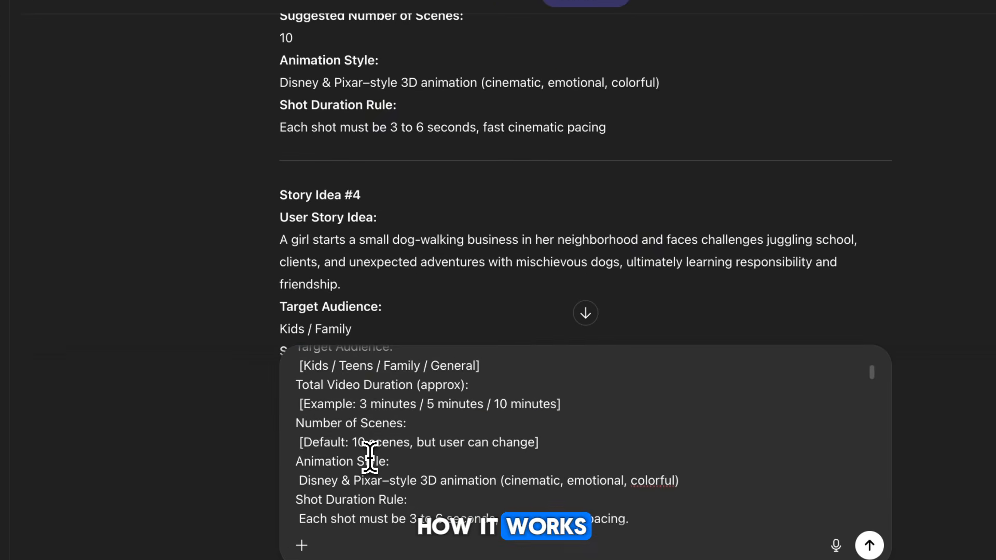
{"action": "scroll", "coordinate": [391, 197], "scroll_direction": "up", "scroll_amount": 9}
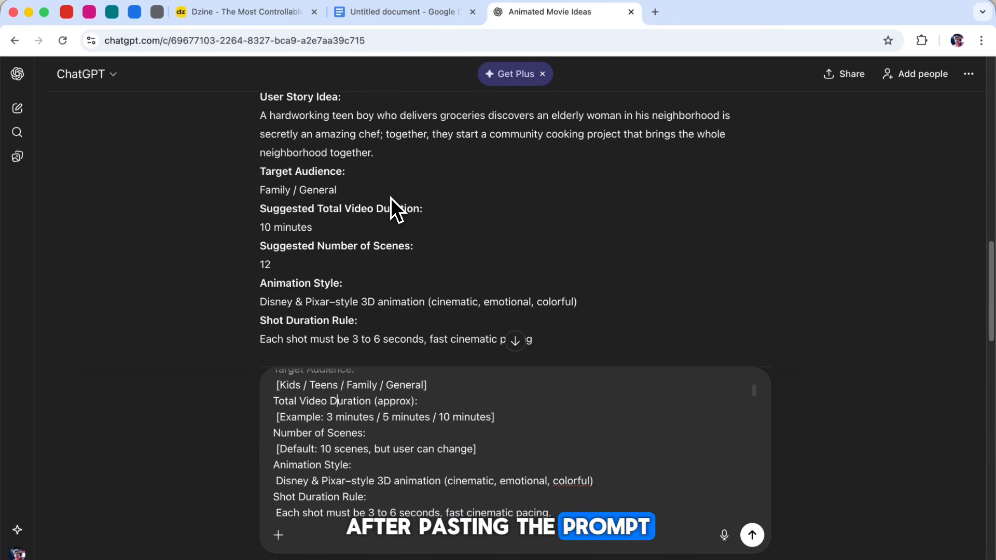
{"action": "left_click_drag", "start_coordinate": [260, 115], "coordinate": [532, 339]}
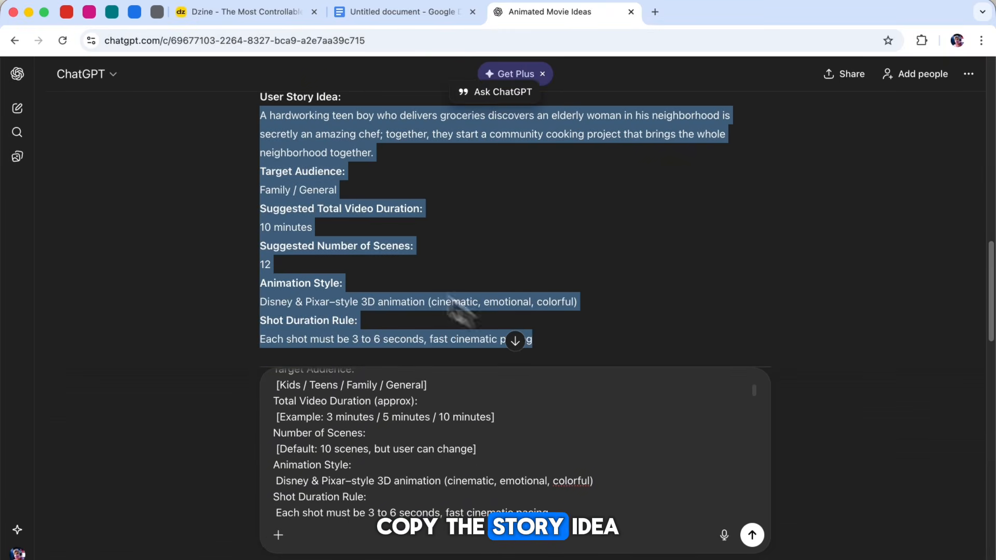
{"action": "right_click", "coordinate": [285, 143]}
{"action": "left_click", "coordinate": [305, 174]}
Step: Replace the prompt's user input placeholders, from the story idea through the shot duration rule, with the copied story details
{"action": "scroll", "coordinate": [315, 433], "scroll_direction": "up", "scroll_amount": 2}
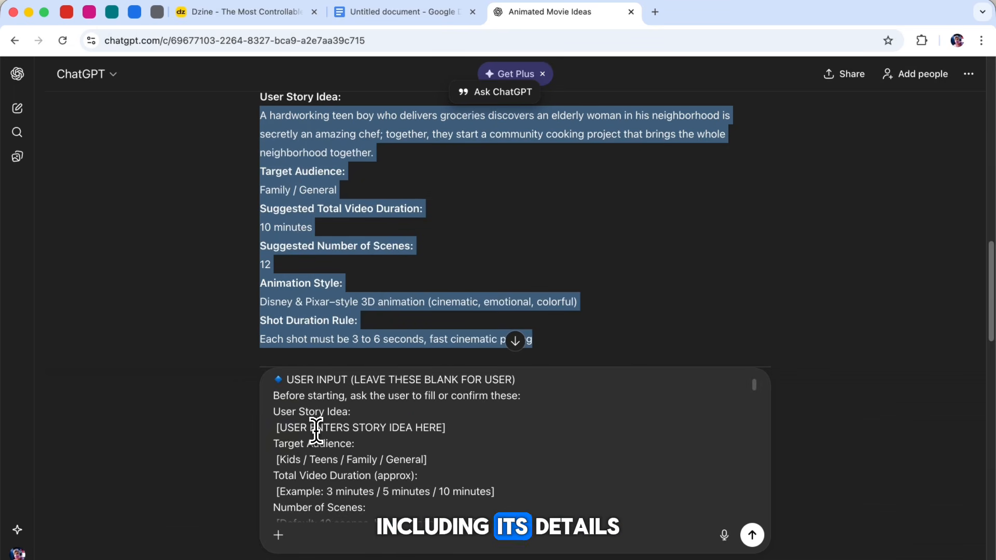
{"action": "left_click_drag", "start_coordinate": [277, 428], "coordinate": [288, 428]}
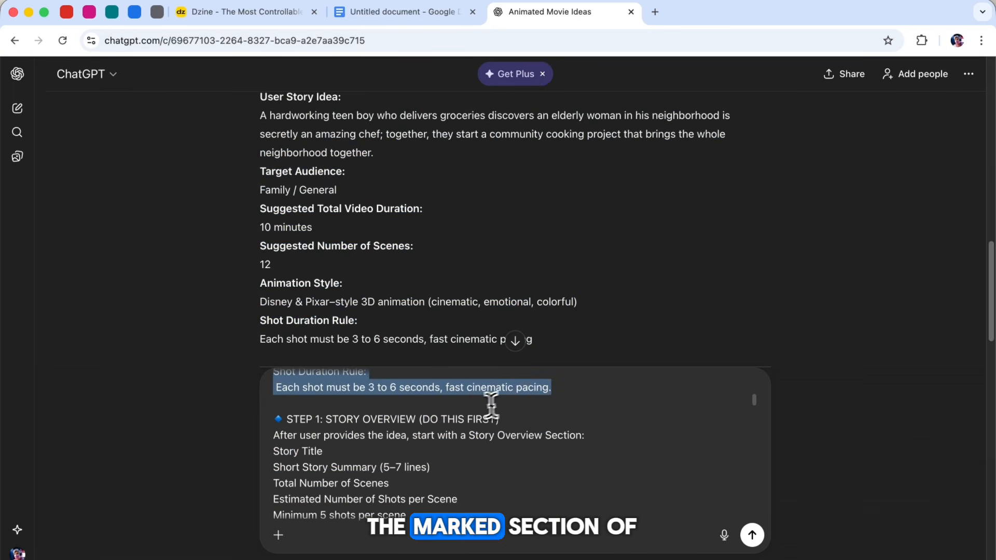
{"action": "scroll", "coordinate": [476, 407], "scroll_direction": "up", "scroll_amount": 3}
{"action": "key", "text": "super+v"}
{"action": "scroll", "coordinate": [438, 428], "scroll_direction": "up", "scroll_amount": 1}
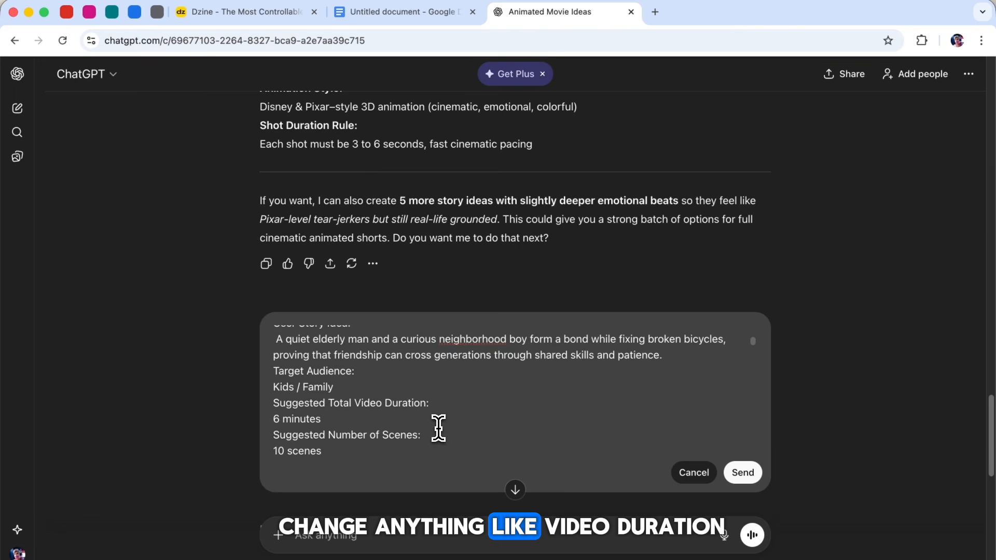
Step: Set the suggested total video duration to 2 minutes in the storyboard prompt and send it
{"action": "scroll", "coordinate": [437, 428], "scroll_direction": "down", "scroll_amount": 1}
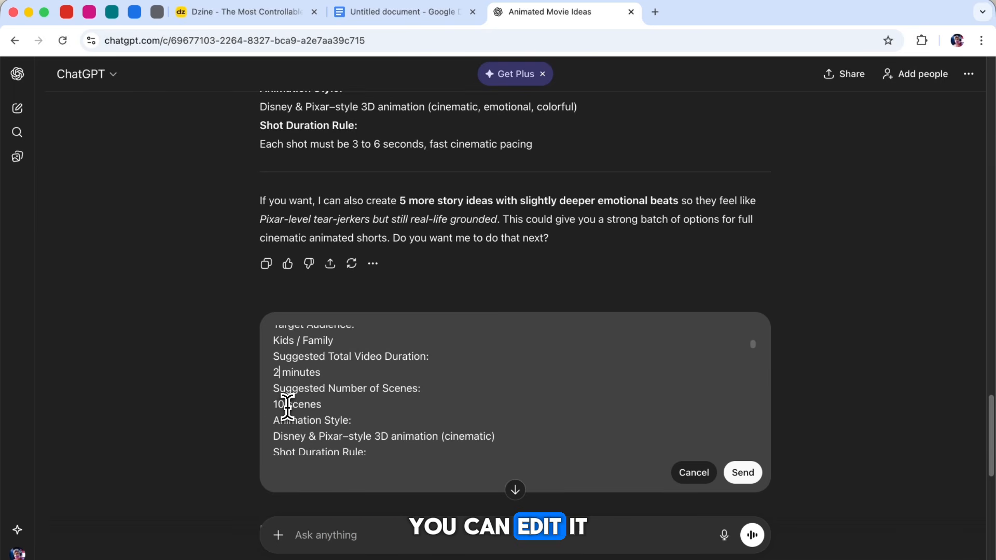
{"action": "scroll", "coordinate": [287, 405], "scroll_direction": "down", "scroll_amount": 3}
{"action": "scroll", "coordinate": [288, 405], "scroll_direction": "up", "scroll_amount": 5}
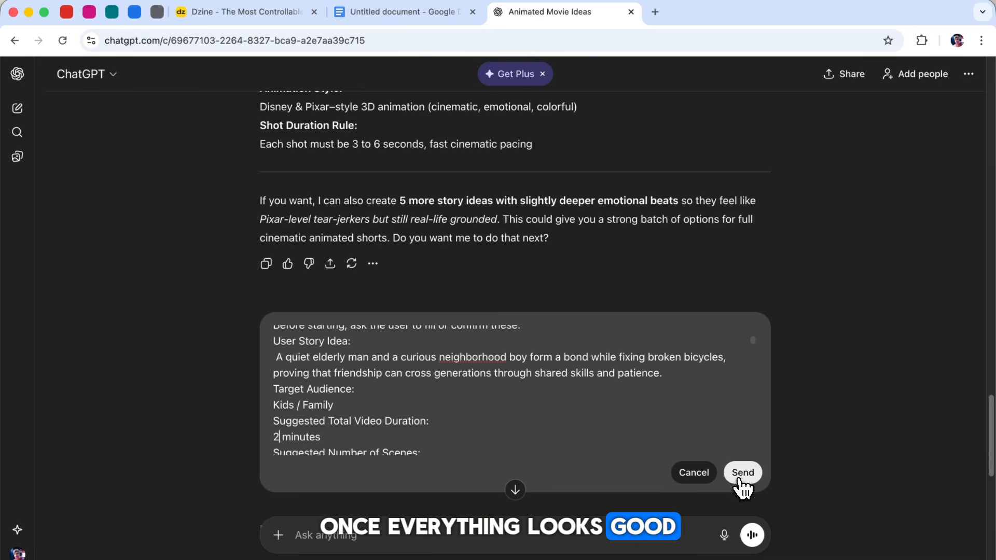
{"action": "left_click", "coordinate": [742, 473]}
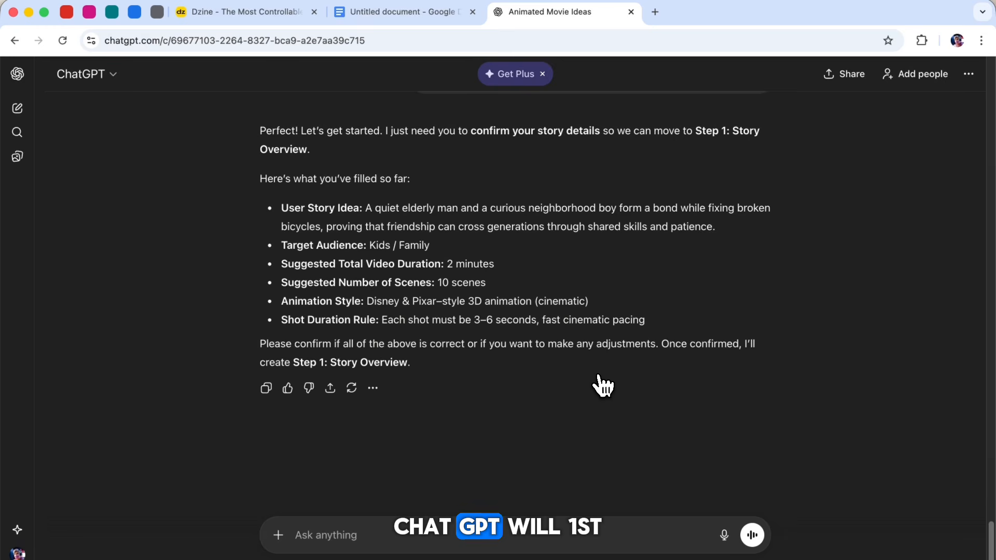
{"action": "scroll", "coordinate": [617, 380], "scroll_direction": "up", "scroll_amount": 1}
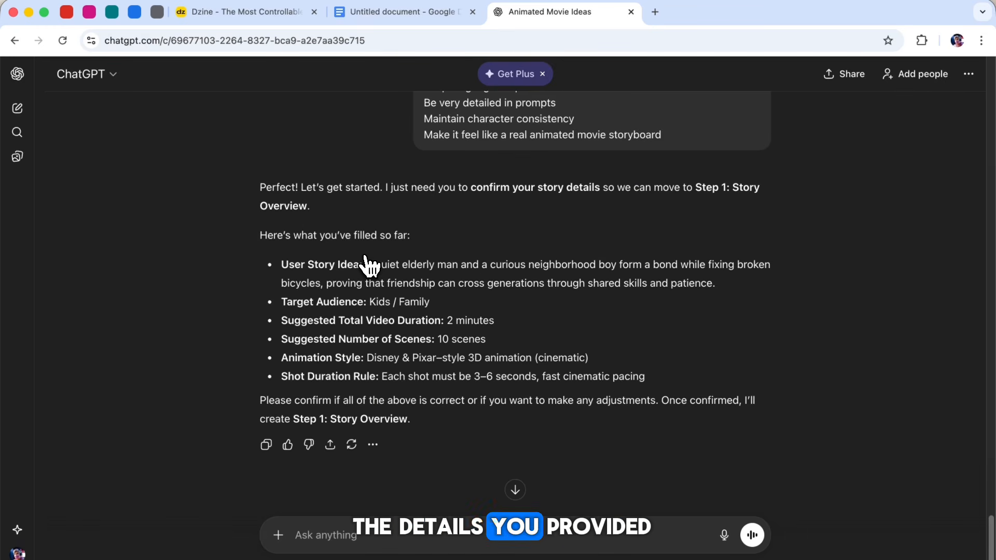
Step: Confirm the summarized story details by replying "yes confirme" so ChatGPT creates the Story Overview
{"action": "scroll", "coordinate": [481, 399], "scroll_direction": "down", "scroll_amount": 1}
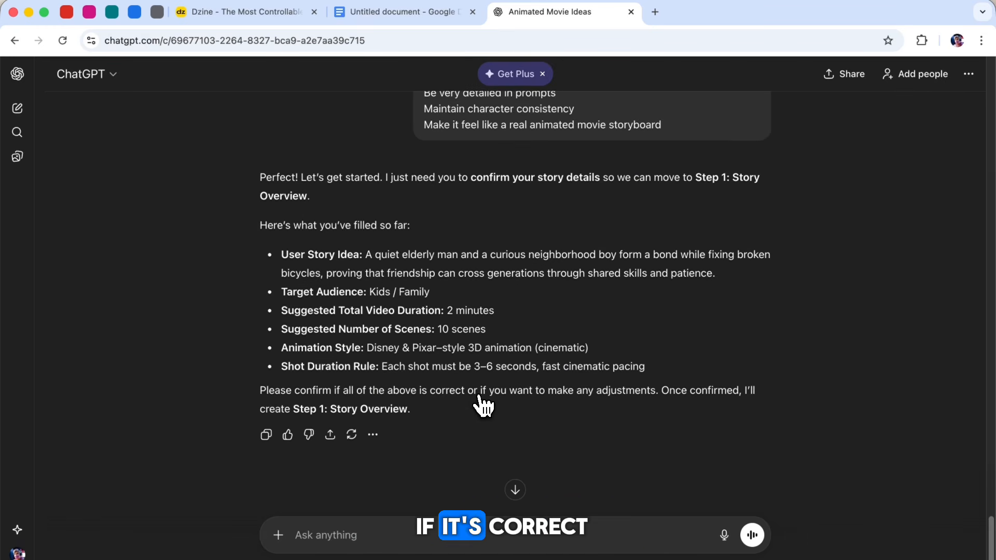
{"action": "left_click", "coordinate": [309, 534]}
{"action": "type", "text": "yes confirme"}
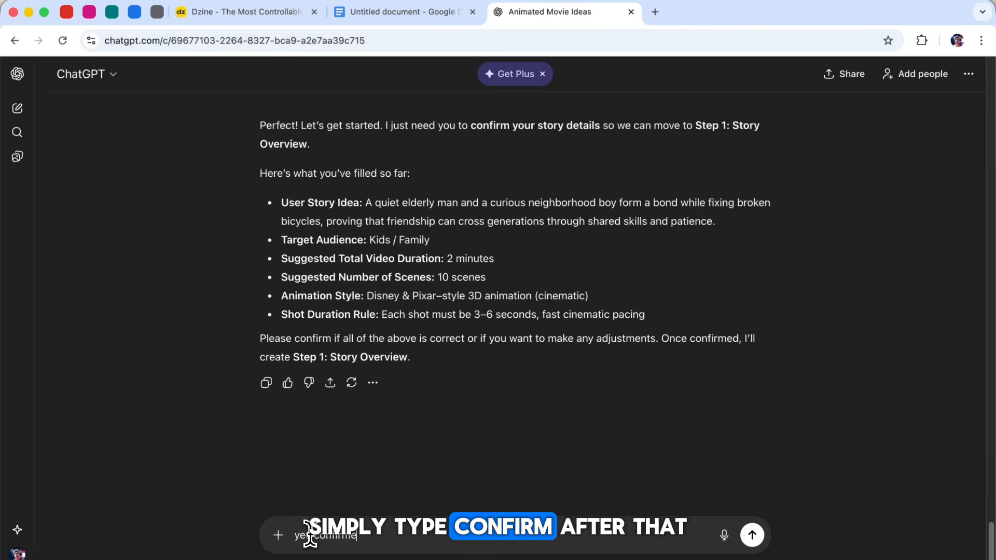
{"action": "key", "text": "Return"}
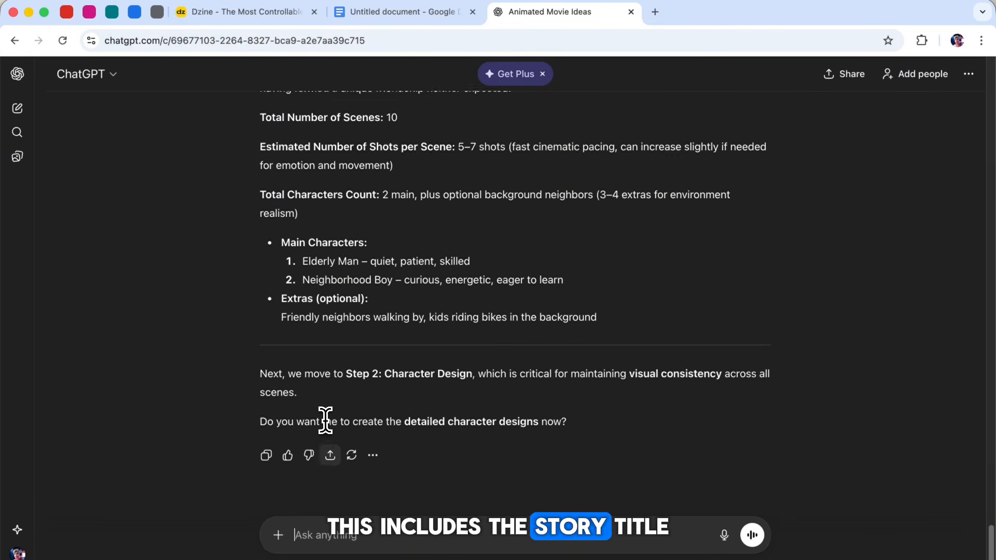
Step: Review the story overview and reply to ChatGPT to go ahead with the detailed character designs of Step 2
{"action": "scroll", "coordinate": [325, 420], "scroll_direction": "up", "scroll_amount": 5}
{"action": "scroll", "coordinate": [325, 420], "scroll_direction": "down", "scroll_amount": 3}
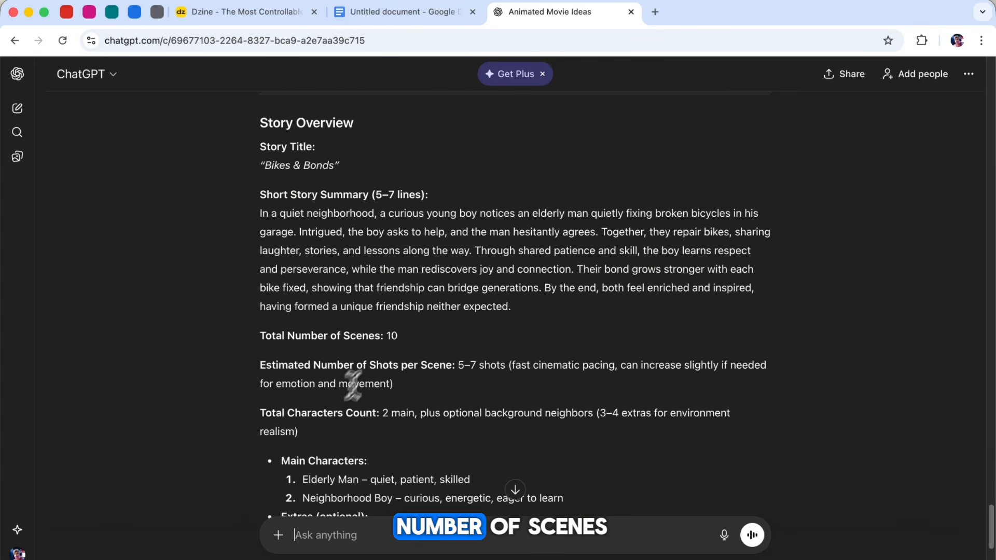
{"action": "scroll", "coordinate": [591, 309], "scroll_direction": "down", "scroll_amount": 3}
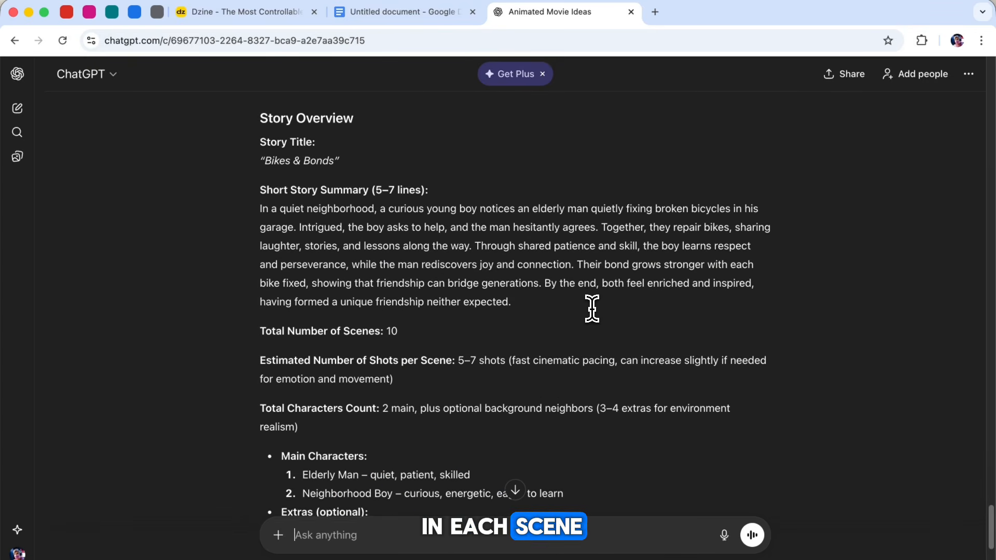
{"action": "scroll", "coordinate": [591, 308], "scroll_direction": "down", "scroll_amount": 3}
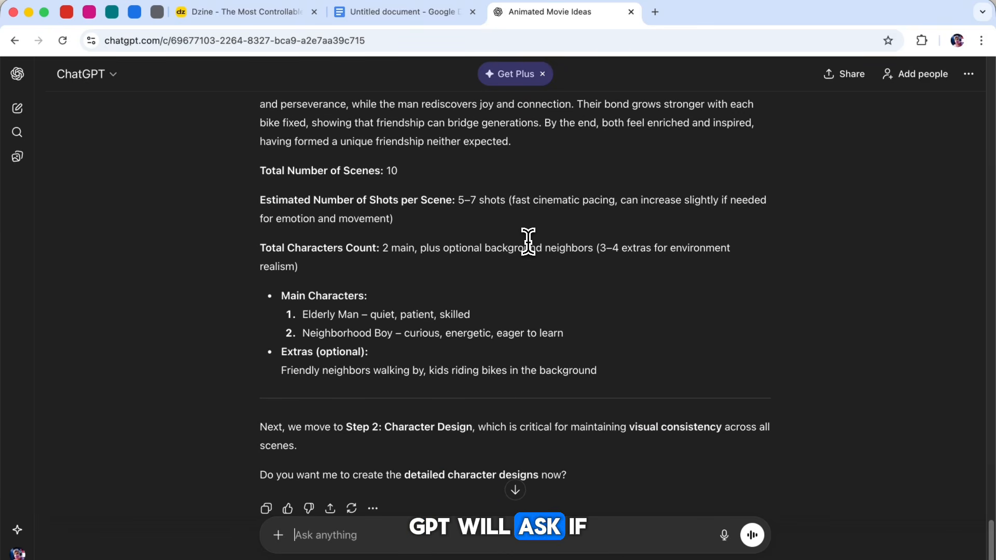
{"action": "scroll", "coordinate": [527, 241], "scroll_direction": "down", "scroll_amount": 2}
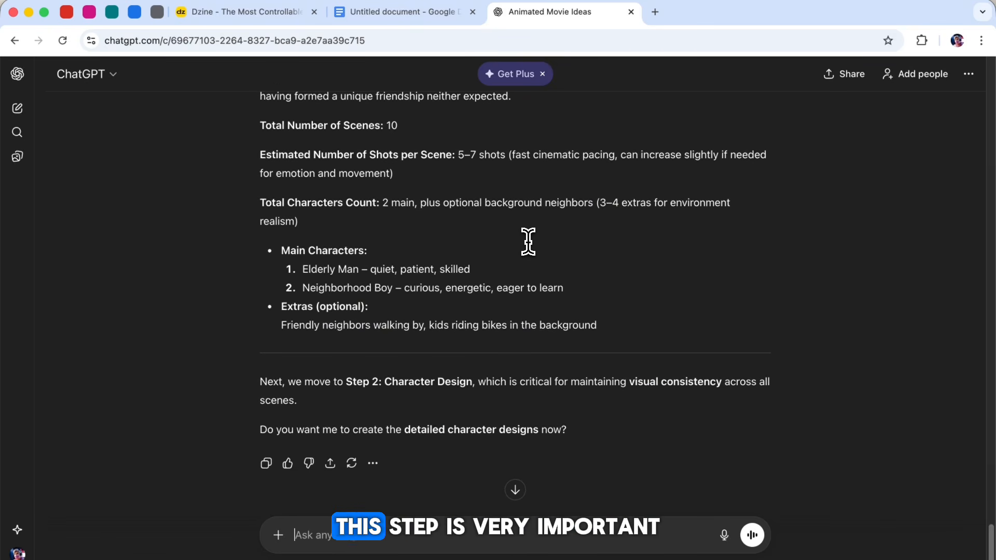
{"action": "scroll", "coordinate": [528, 241], "scroll_direction": "down", "scroll_amount": 2}
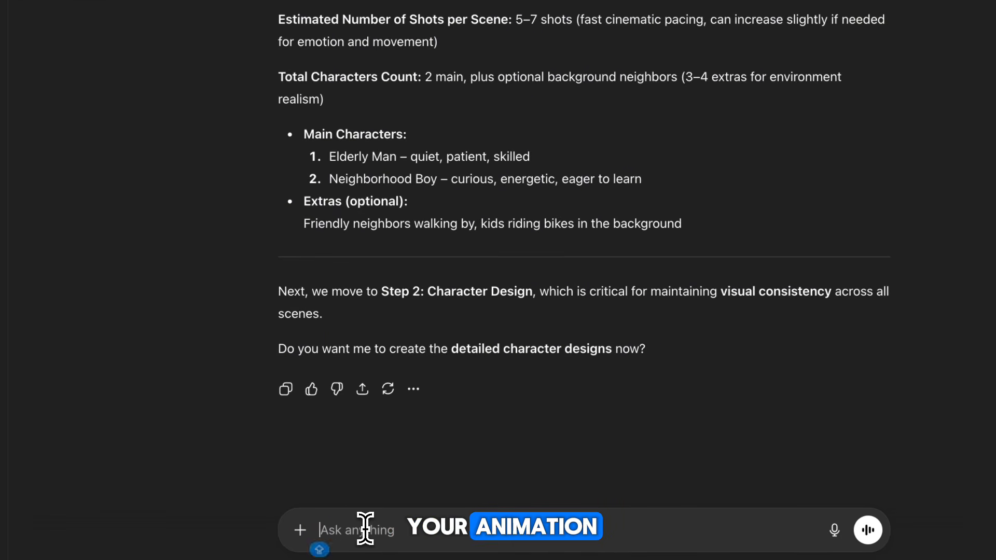
{"action": "type", "text": "do"}
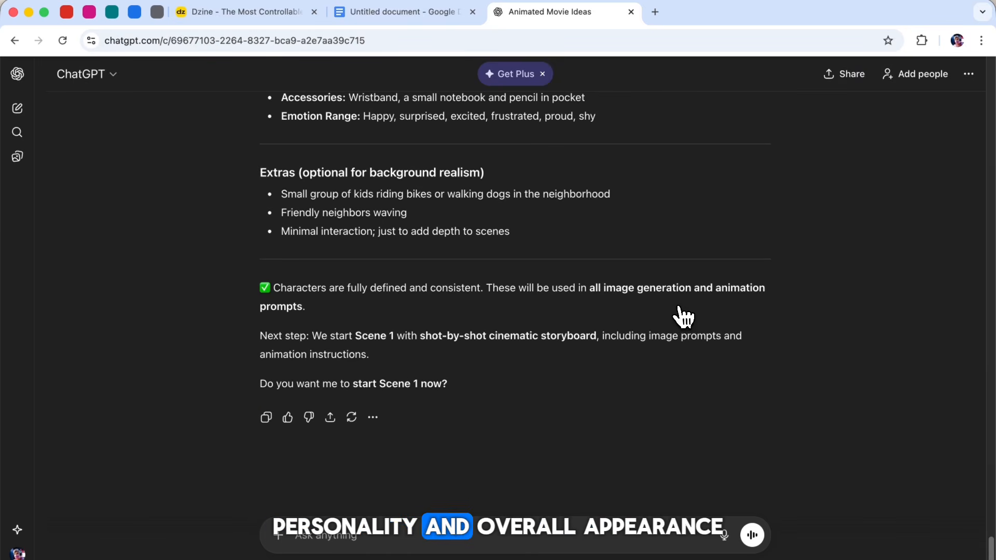
Step: Review the character designs and reply "Yes" to start the shot-by-shot storyboard of Scene 1
{"action": "scroll", "coordinate": [678, 360], "scroll_direction": "up", "scroll_amount": 15}
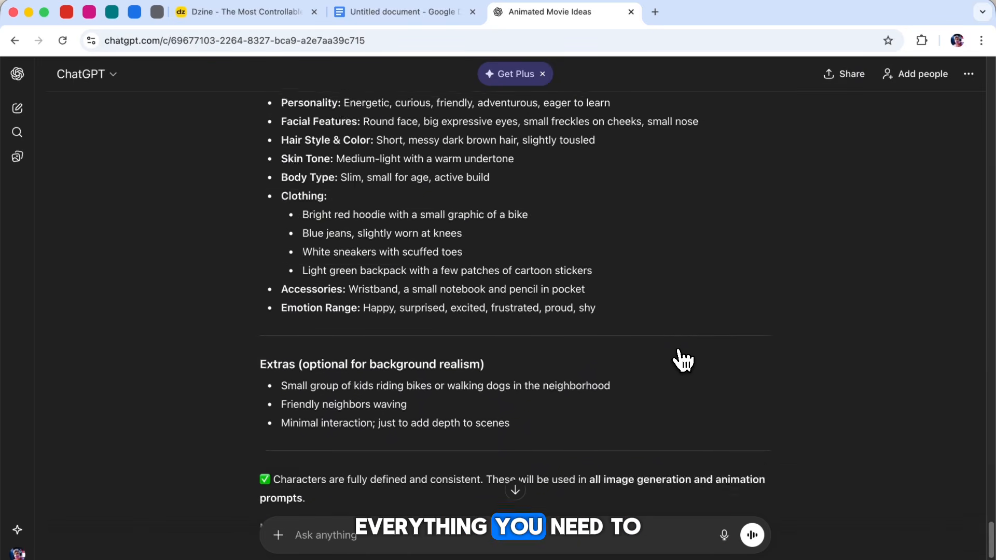
{"action": "scroll", "coordinate": [681, 359], "scroll_direction": "down", "scroll_amount": 2}
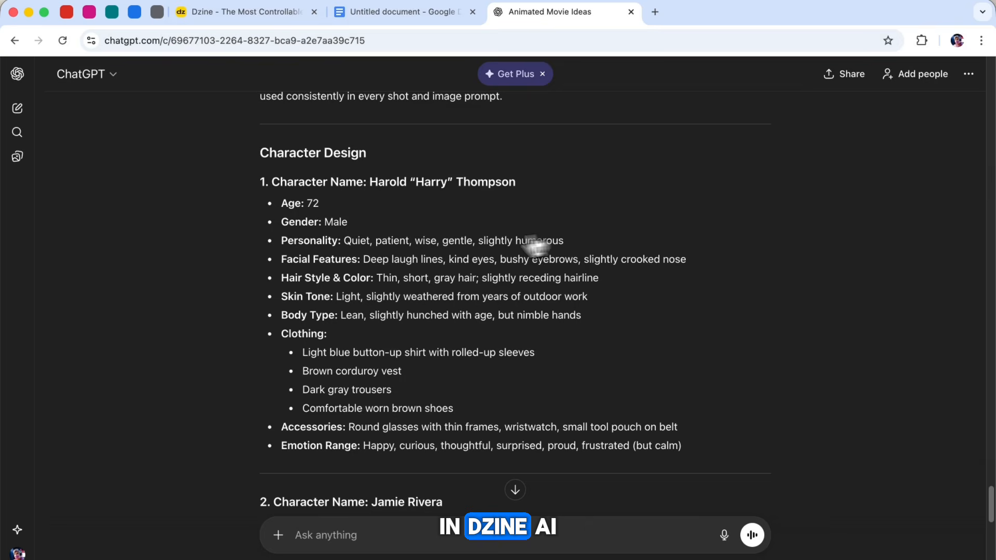
{"action": "scroll", "coordinate": [494, 321], "scroll_direction": "down", "scroll_amount": 6}
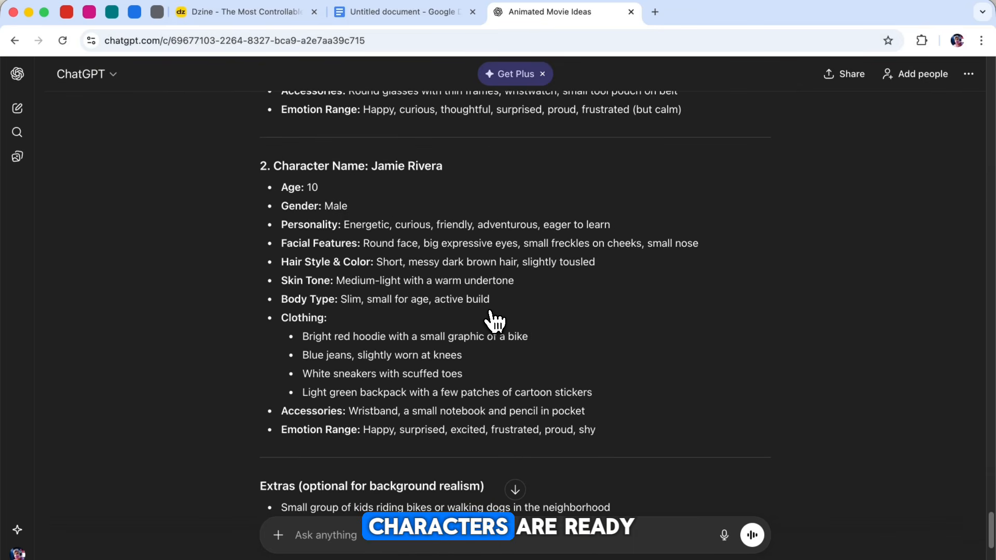
{"action": "scroll", "coordinate": [496, 322], "scroll_direction": "down", "scroll_amount": 6}
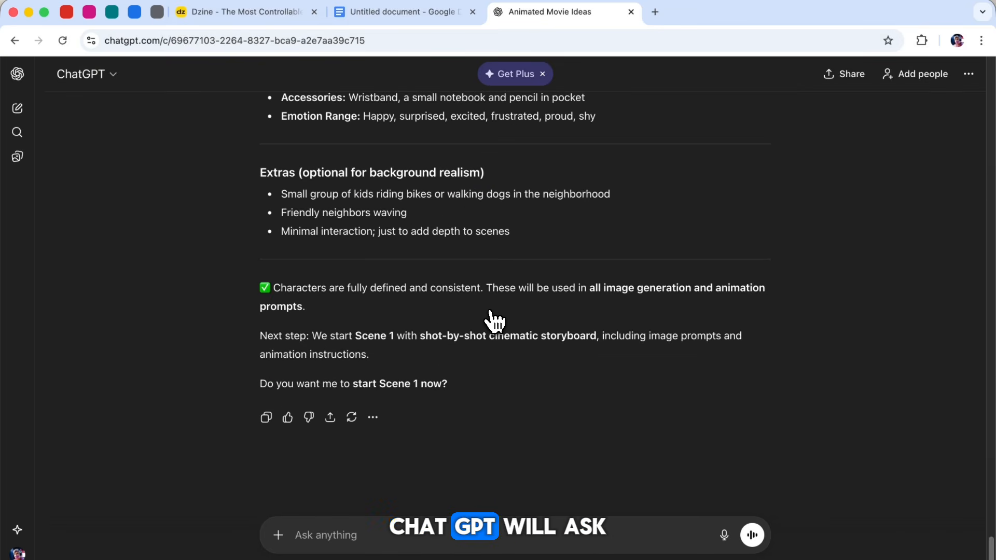
{"action": "triple_click", "coordinate": [311, 384]}
{"action": "left_click", "coordinate": [449, 391]}
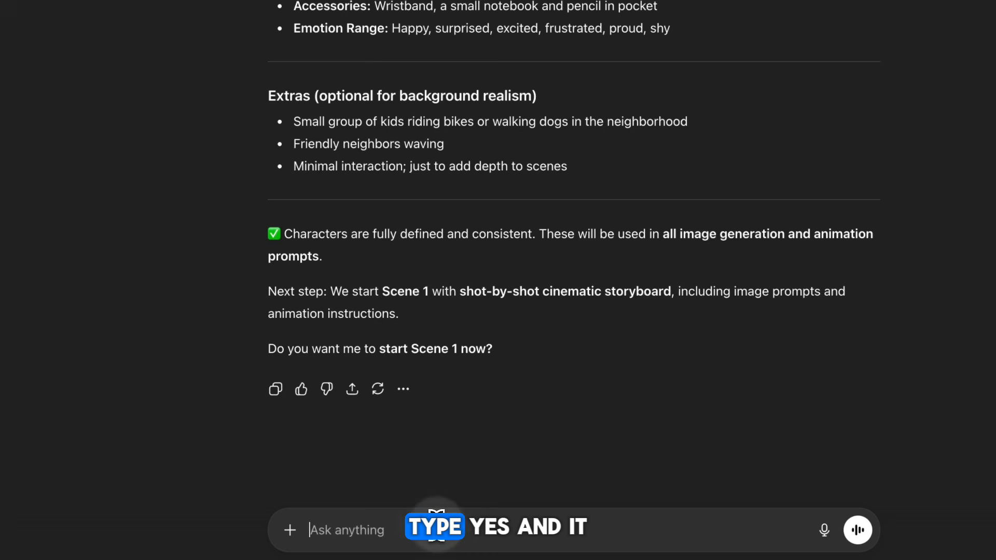
{"action": "left_click", "coordinate": [437, 525]}
{"action": "type", "text": "Y"}
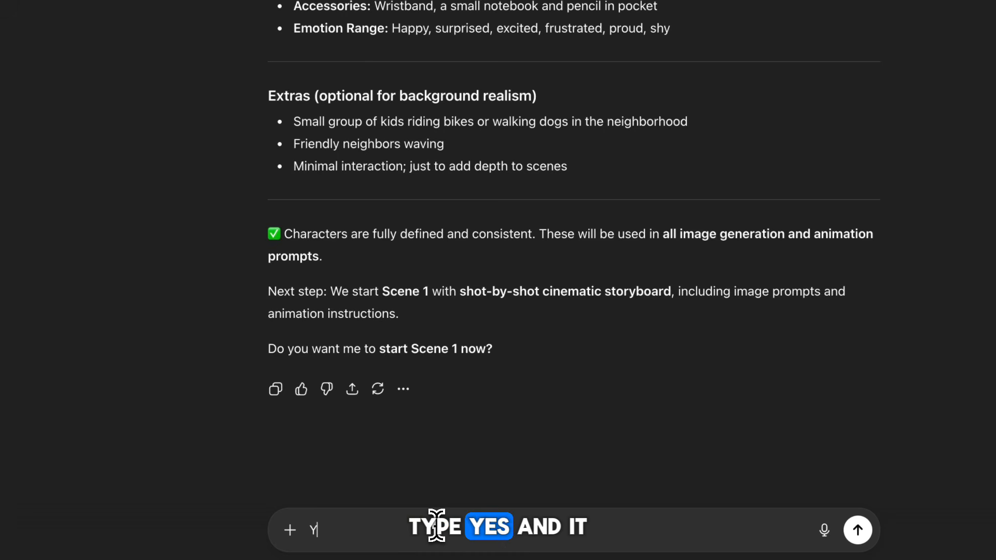
{"action": "type", "text": "es"}
{"action": "key", "text": "Return"}
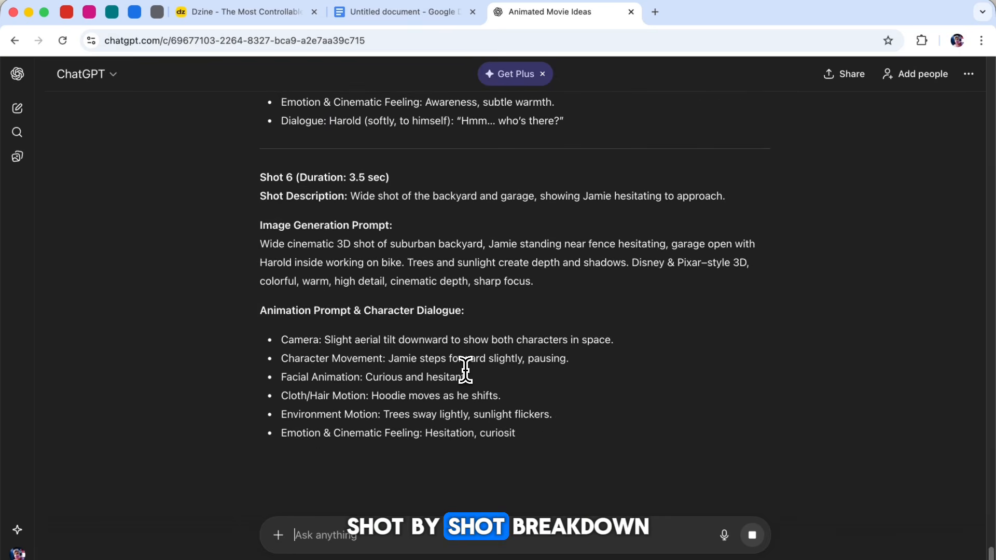
Step: Review the Scene 1 shot breakdown and reply "Next" to have ChatGPT continue to Scene 2
{"action": "scroll", "coordinate": [465, 370], "scroll_direction": "up", "scroll_amount": 20}
{"action": "scroll", "coordinate": [465, 369], "scroll_direction": "down", "scroll_amount": 7}
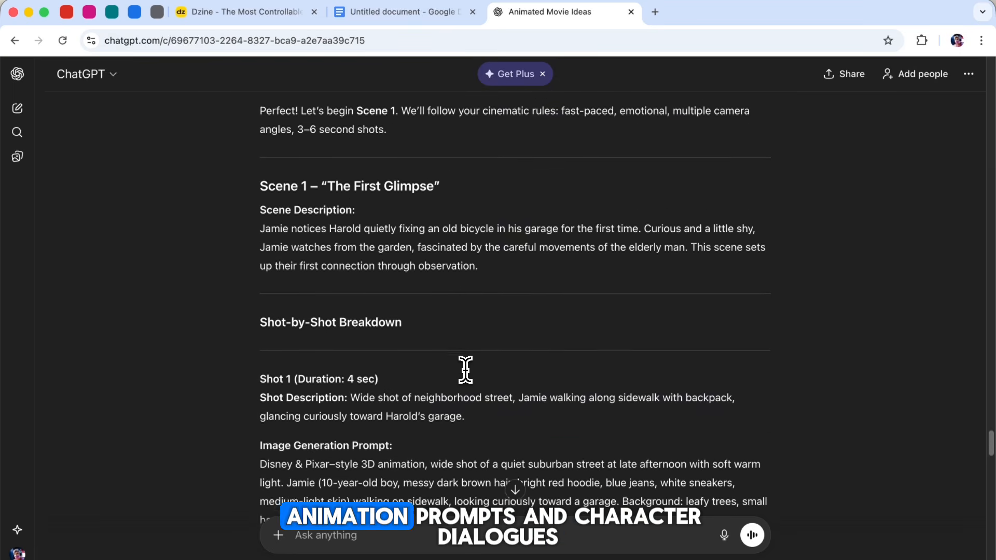
{"action": "scroll", "coordinate": [413, 265], "scroll_direction": "down", "scroll_amount": 3}
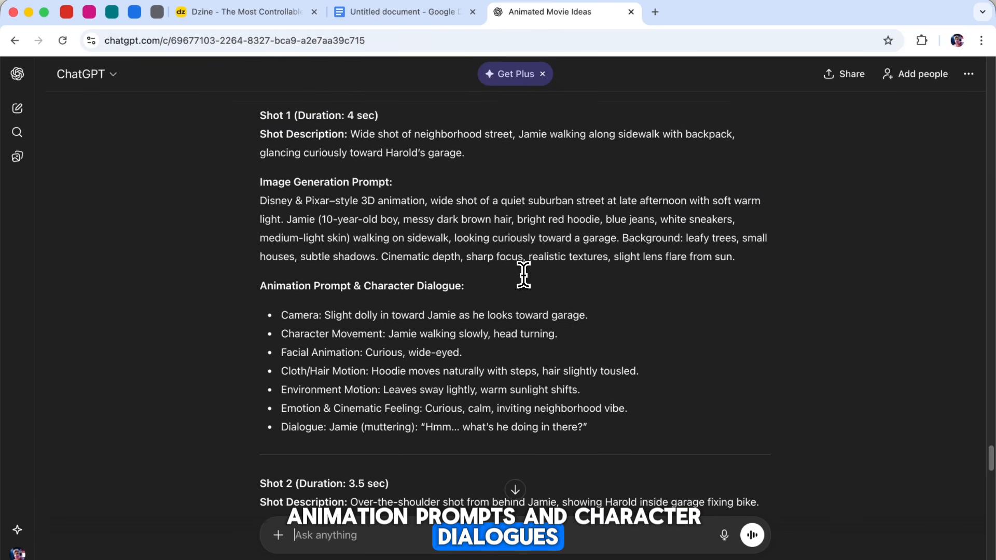
{"action": "scroll", "coordinate": [487, 254], "scroll_direction": "down", "scroll_amount": 1}
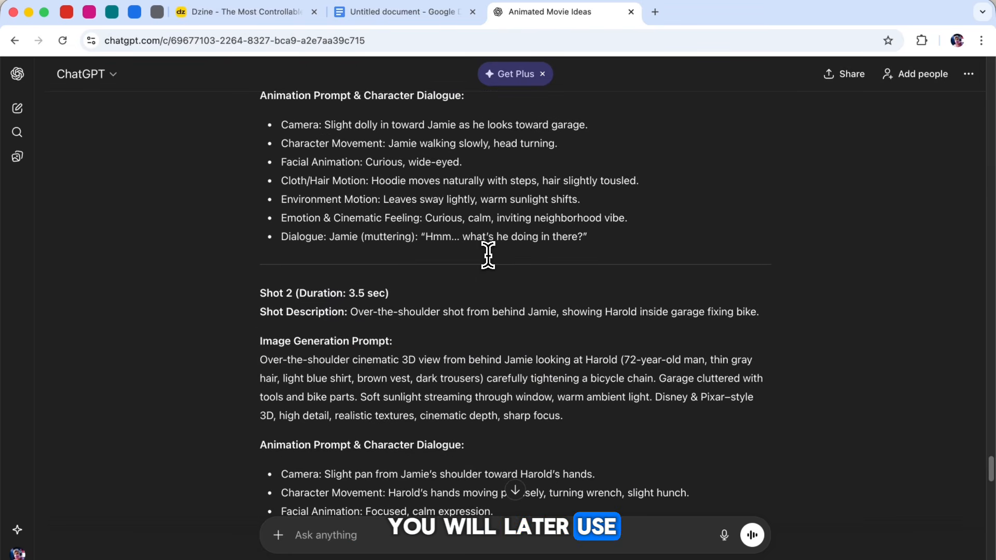
{"action": "scroll", "coordinate": [353, 259], "scroll_direction": "down", "scroll_amount": 4}
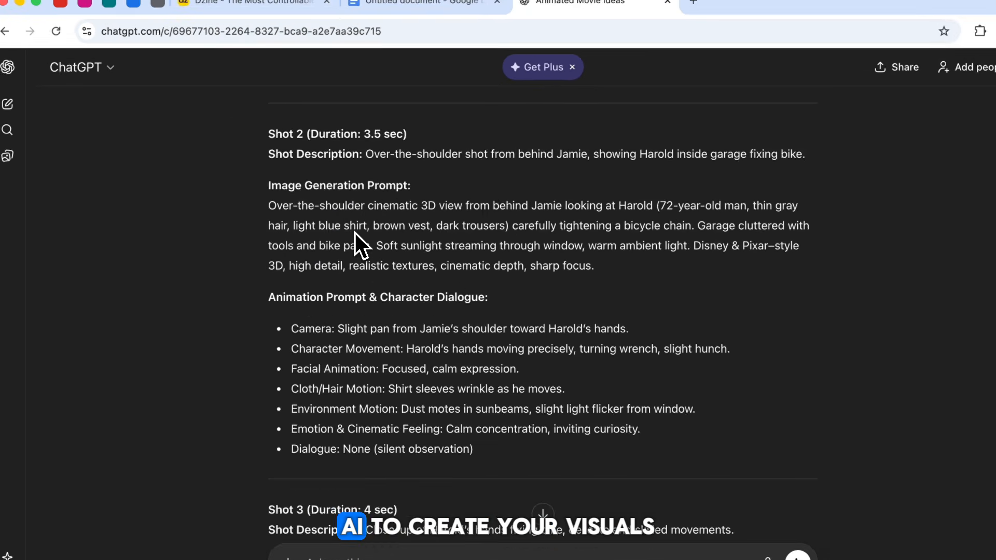
{"action": "scroll", "coordinate": [355, 232], "scroll_direction": "down", "scroll_amount": 20}
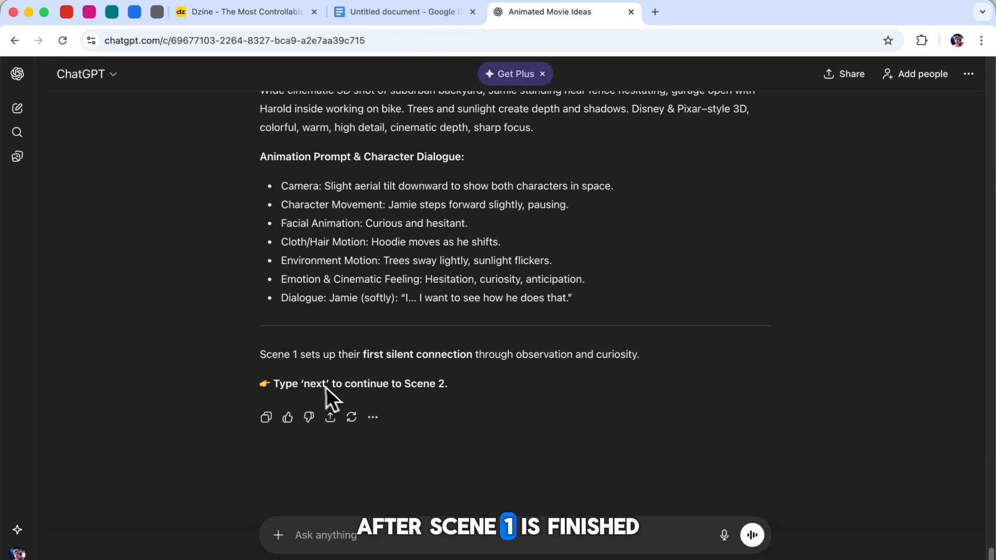
{"action": "left_click", "coordinate": [421, 524]}
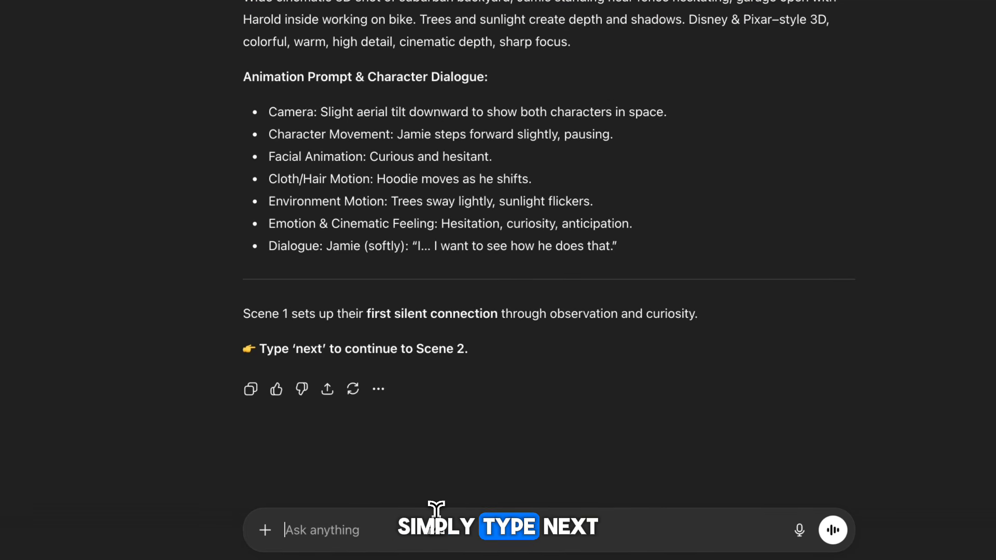
{"action": "type", "text": "Ne"}
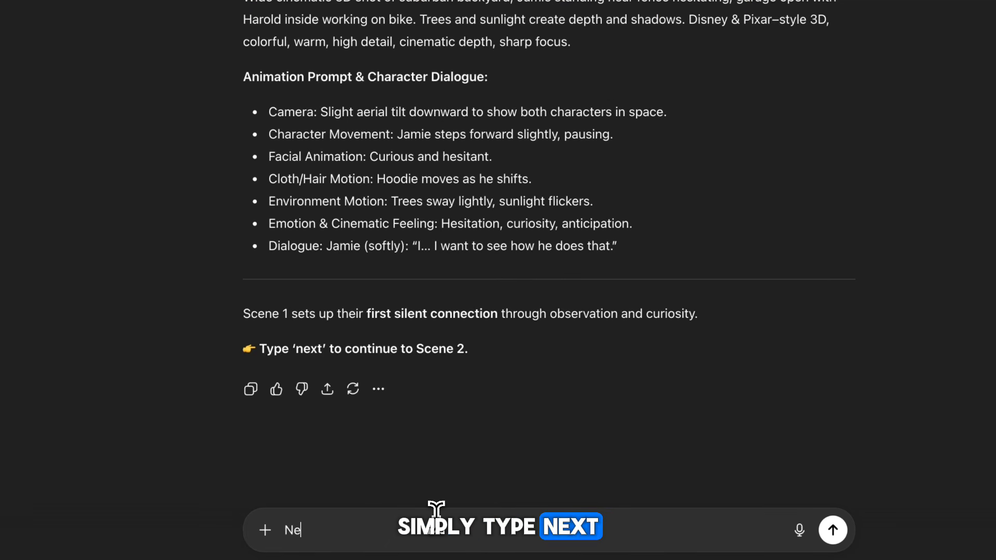
{"action": "type", "text": "xt"}
{"action": "key", "text": "Return"}
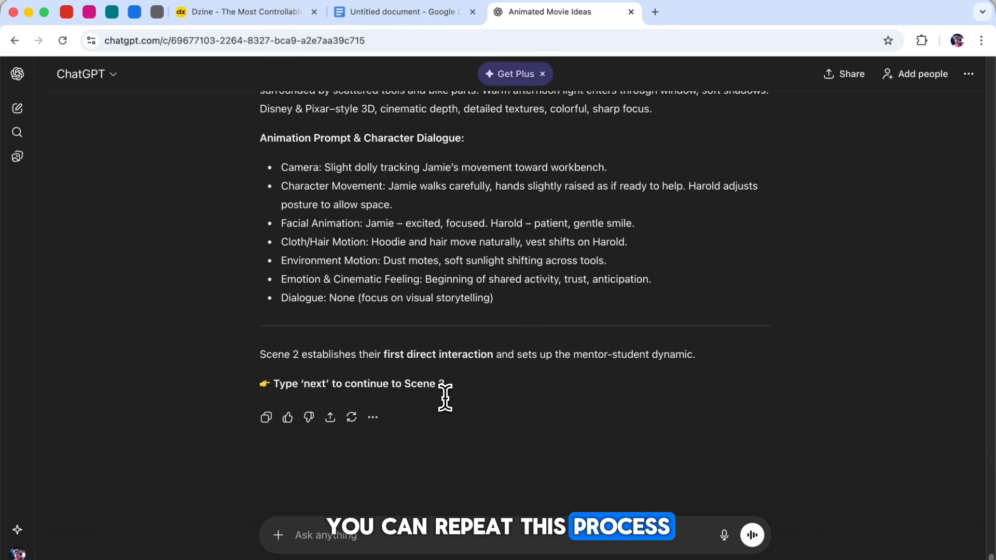
Step: Switch to the Dzine project and start building a new character in Training Mode, starting with a description
{"action": "scroll", "coordinate": [445, 397], "scroll_direction": "up", "scroll_amount": 15}
{"action": "scroll", "coordinate": [445, 397], "scroll_direction": "down", "scroll_amount": 10}
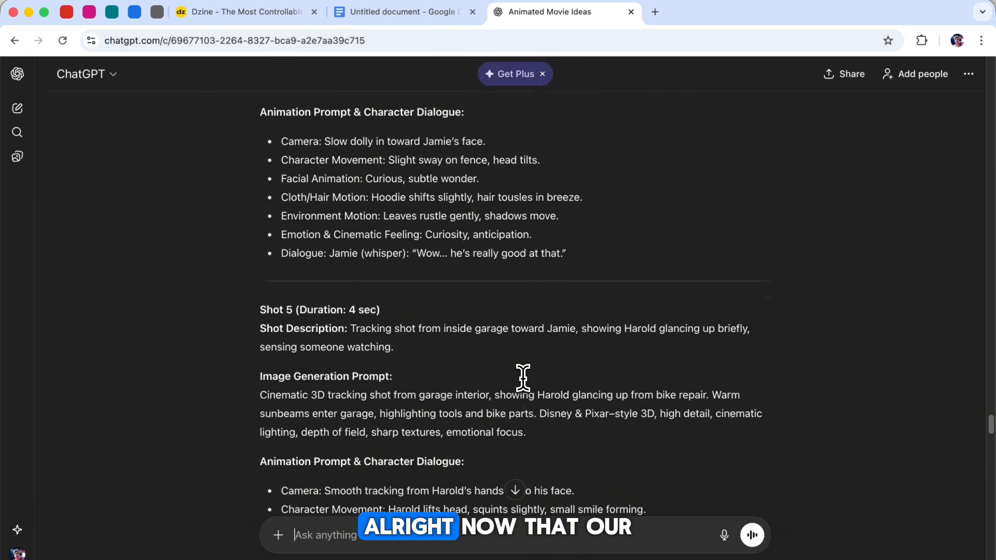
{"action": "scroll", "coordinate": [523, 377], "scroll_direction": "up", "scroll_amount": 20}
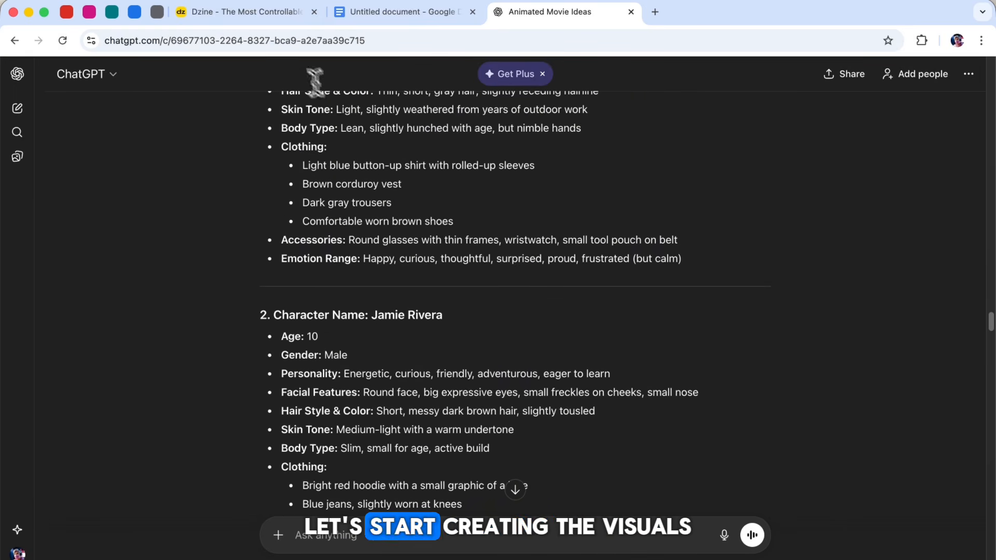
{"action": "left_click", "coordinate": [275, 13]}
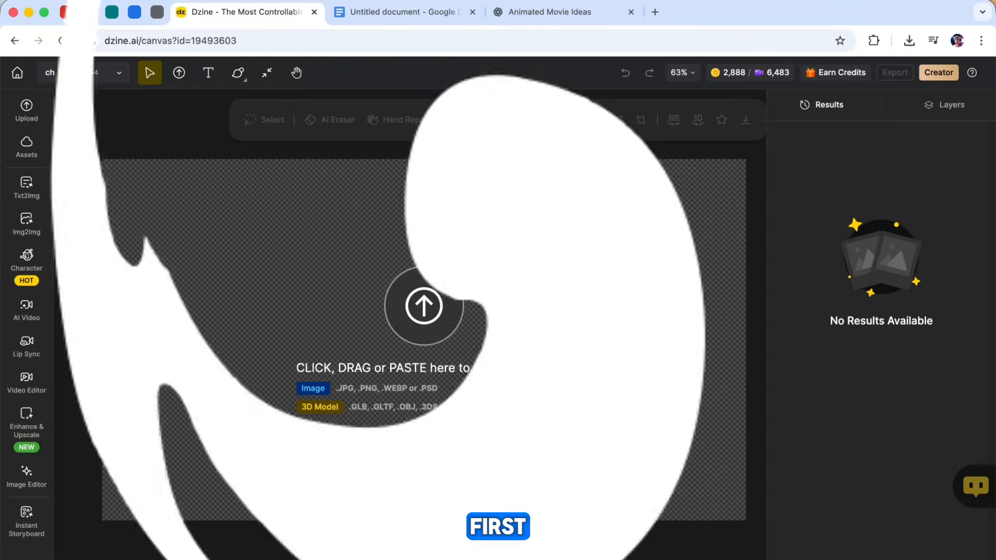
{"action": "left_click", "coordinate": [37, 277]}
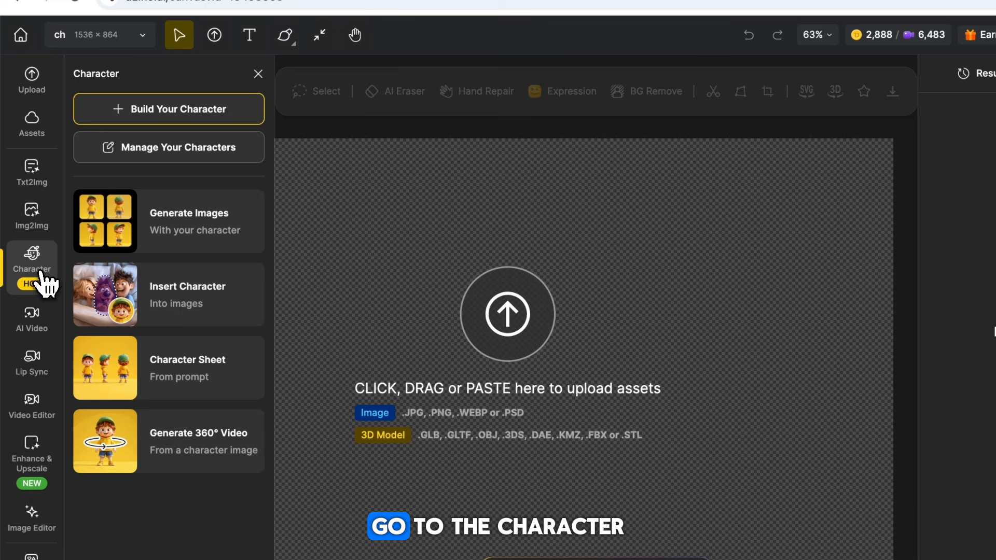
{"action": "left_click", "coordinate": [184, 109]}
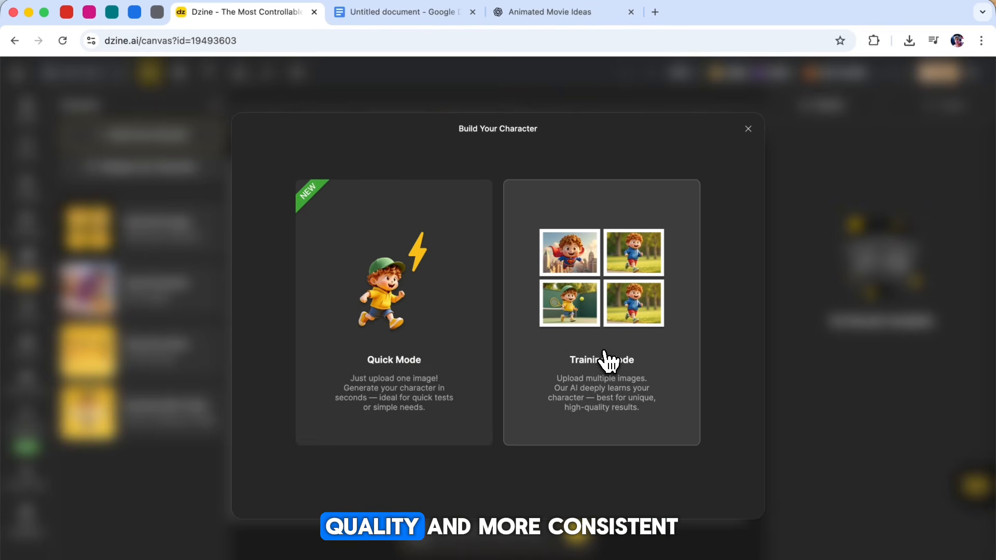
{"action": "left_click", "coordinate": [607, 350]}
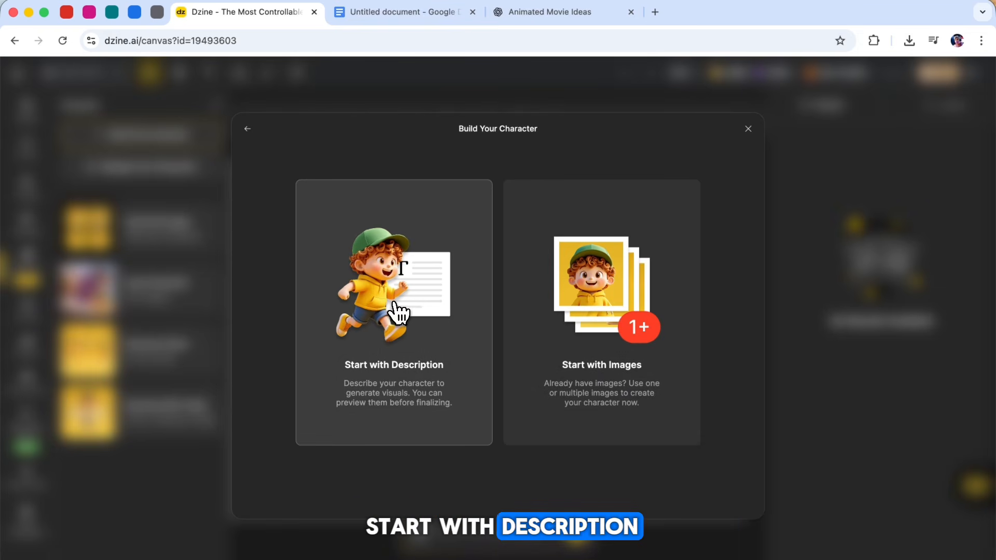
{"action": "left_click", "coordinate": [400, 311]}
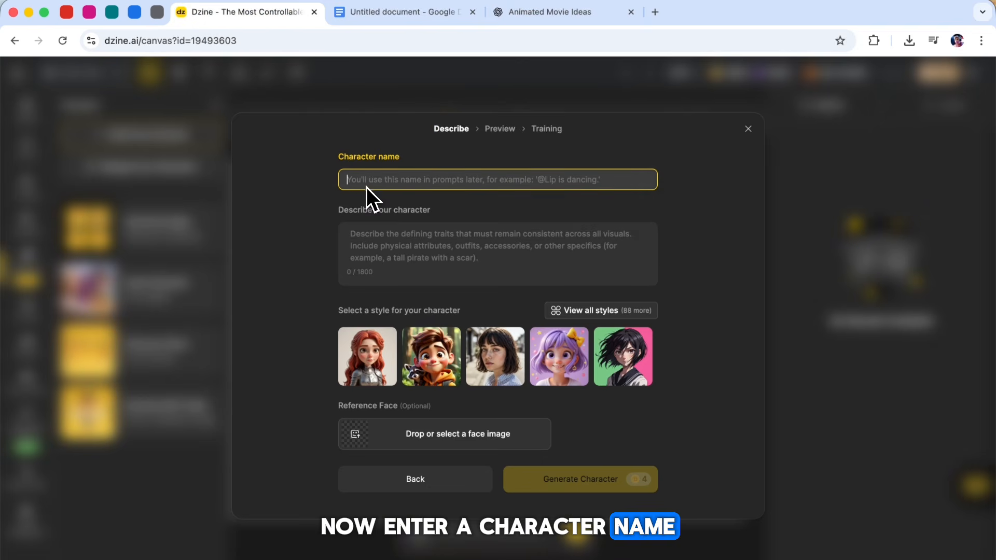
Step: Name the character with the elderly man's first name and nickname from ChatGPT, and paste his traits from age through emotion range as the description
{"action": "left_click", "coordinate": [382, 253]}
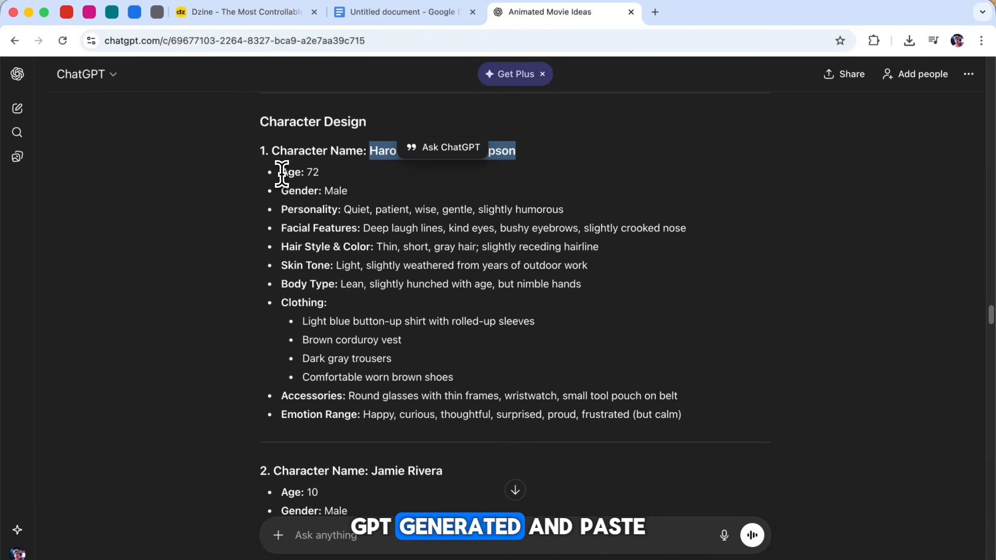
{"action": "left_click_drag", "start_coordinate": [280, 169], "coordinate": [683, 419]}
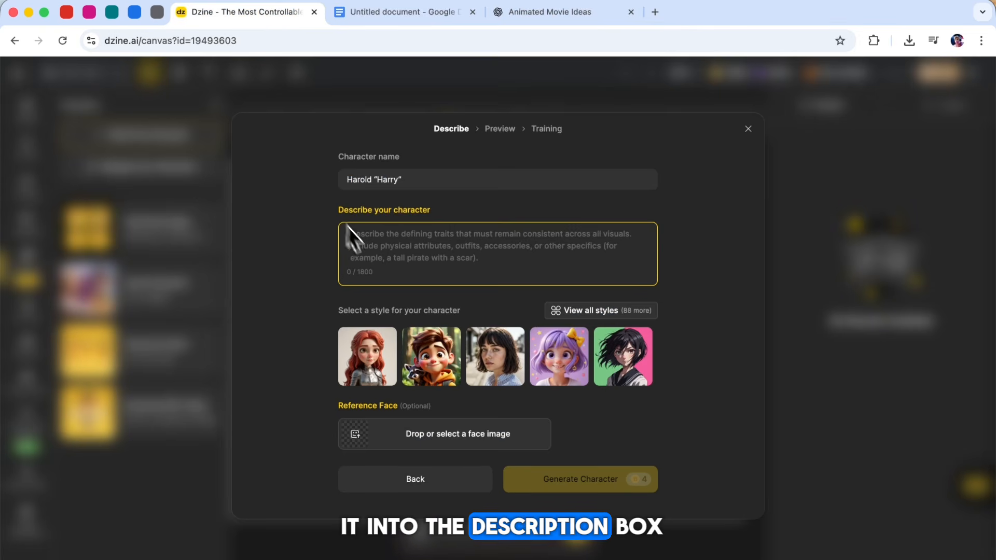
{"action": "type", "text": "Age: 72  Gender: Male  Personality: Quiet, patient, wise, gentle, slightly humorous  Facial Features: Deep laugh lines, kind eyes, bushy eyebrows, slightly crooked nose  Hair Style & Color: Thin, short, gray hair; slightly receding hairline  Skin Tone: Light, slightly weathered from years of outdoor work  Body Type: Lean, slightly hunched with age, but nimble hands  Clothing: Light blue button-up shirt with rolled-up sleeves Brown corduroy vest Dark gray trousers Comfortable worn brown shoes  Accessories: Round glasses with thin frames, wristwatch, small tool pouch on belt  Emotion Range: Happy, curious, thoughtful, surprised, proud, frustrated (but calm)"}
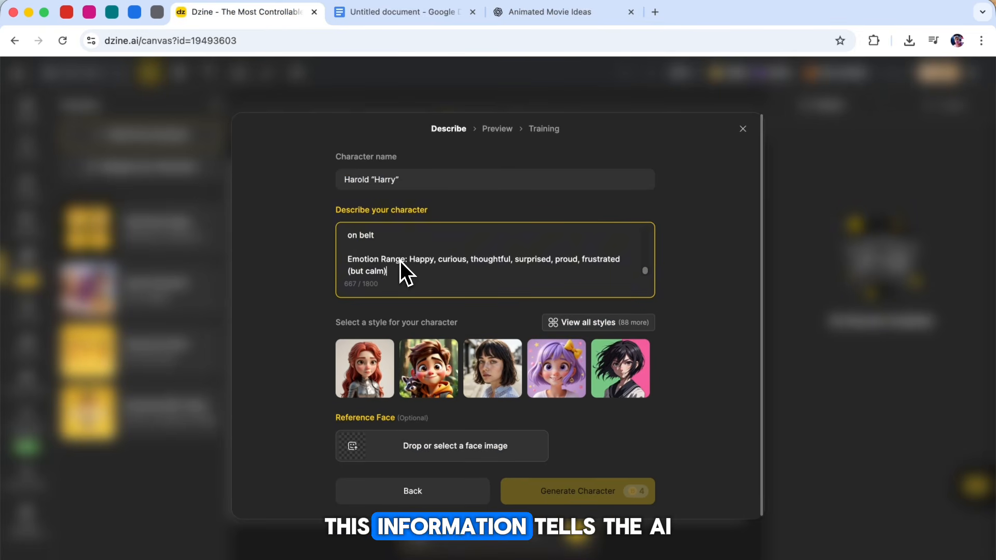
{"action": "scroll", "coordinate": [400, 260], "scroll_direction": "up", "scroll_amount": 10}
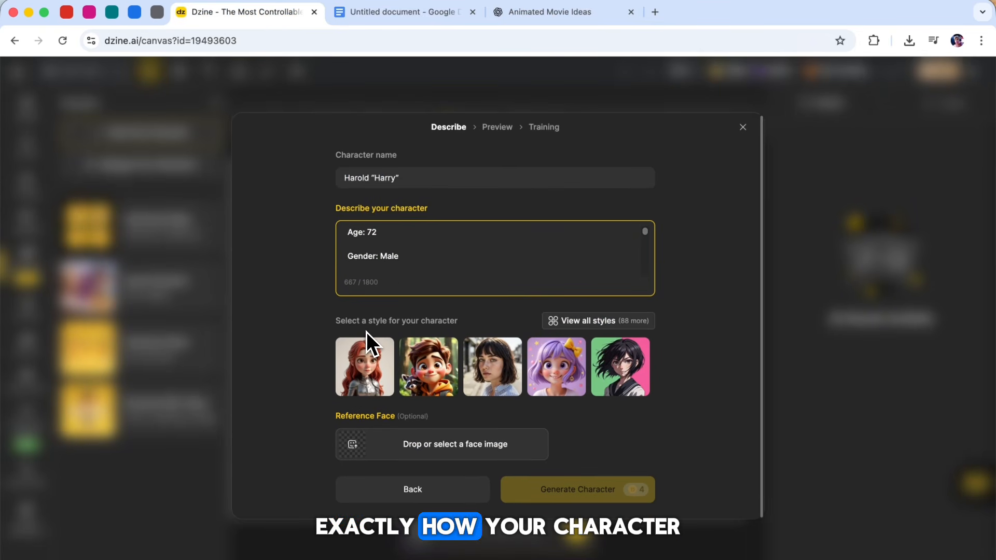
Step: Browse the full style library and apply the Dzine 3D Render v2 style from the 3D category to the character
{"action": "left_click", "coordinate": [617, 326]}
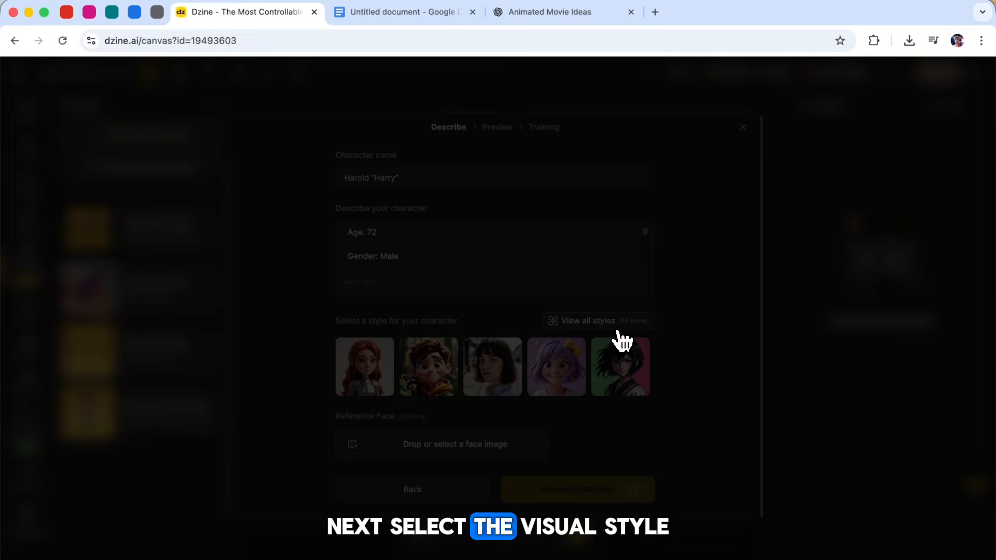
{"action": "scroll", "coordinate": [596, 293], "scroll_direction": "down", "scroll_amount": 15}
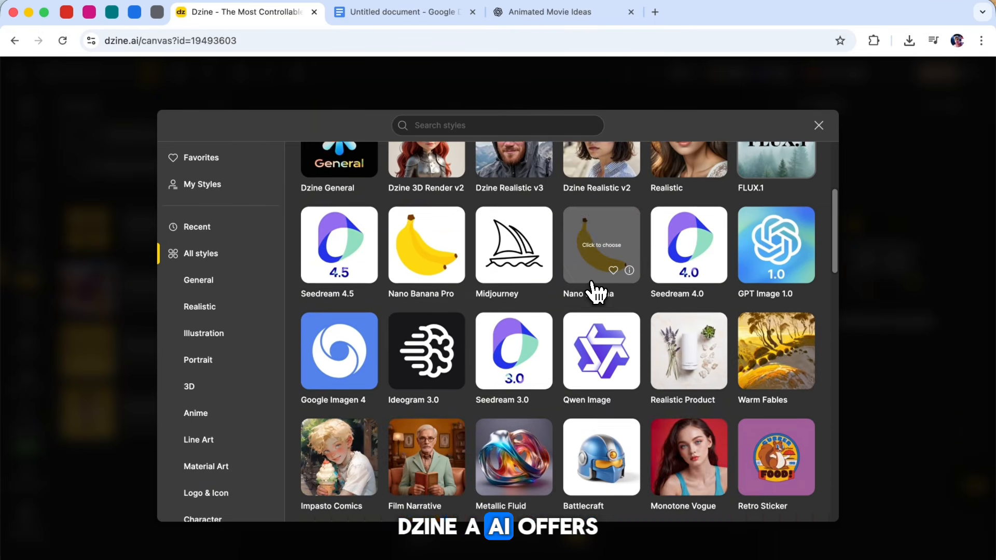
{"action": "scroll", "coordinate": [596, 293], "scroll_direction": "down", "scroll_amount": 15}
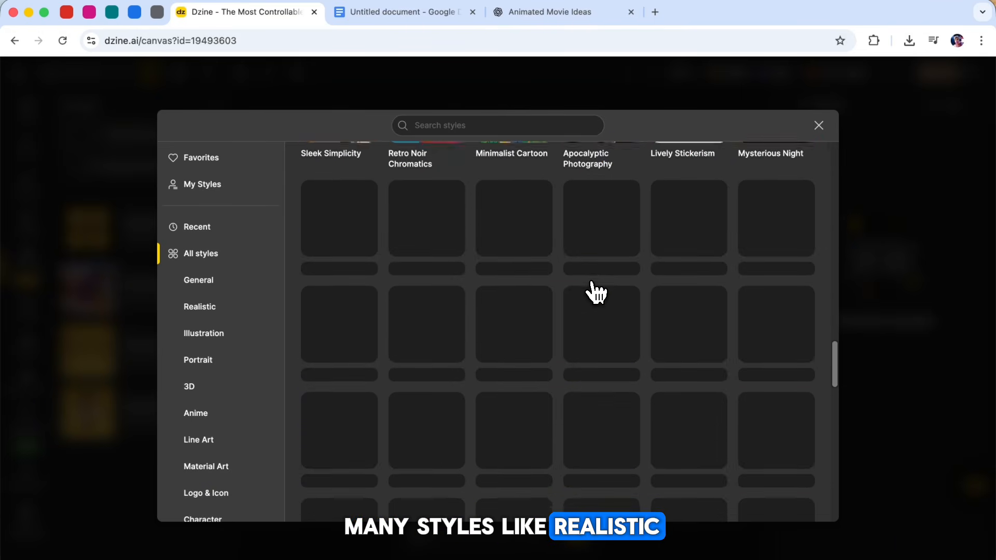
{"action": "scroll", "coordinate": [596, 293], "scroll_direction": "down", "scroll_amount": 20}
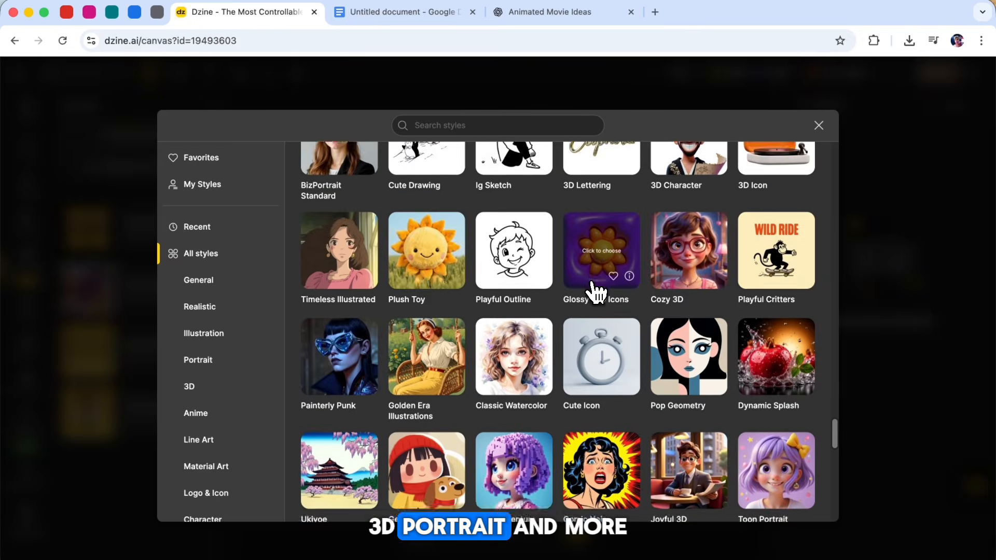
{"action": "scroll", "coordinate": [597, 293], "scroll_direction": "up", "scroll_amount": 20}
{"action": "scroll", "coordinate": [596, 293], "scroll_direction": "up", "scroll_amount": 20}
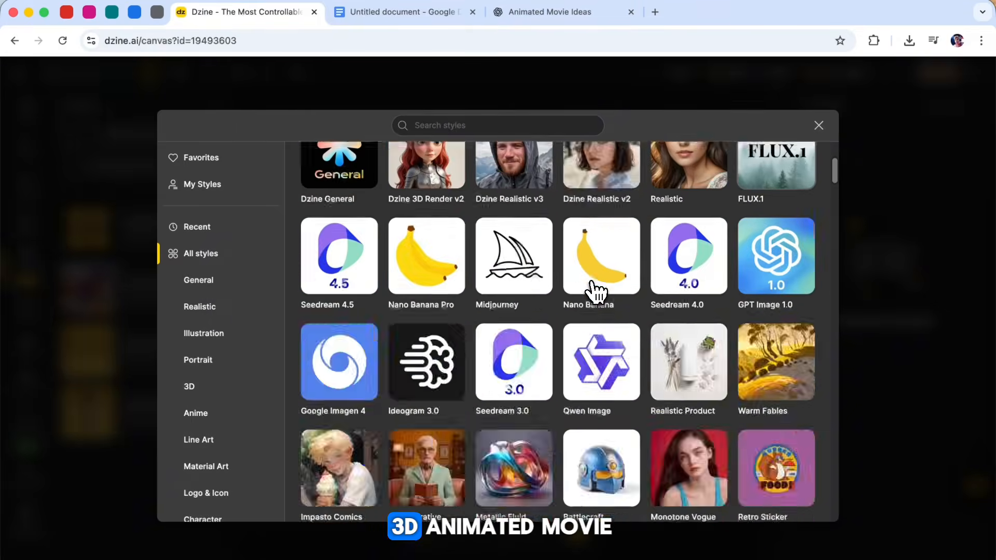
{"action": "left_click", "coordinate": [224, 396]}
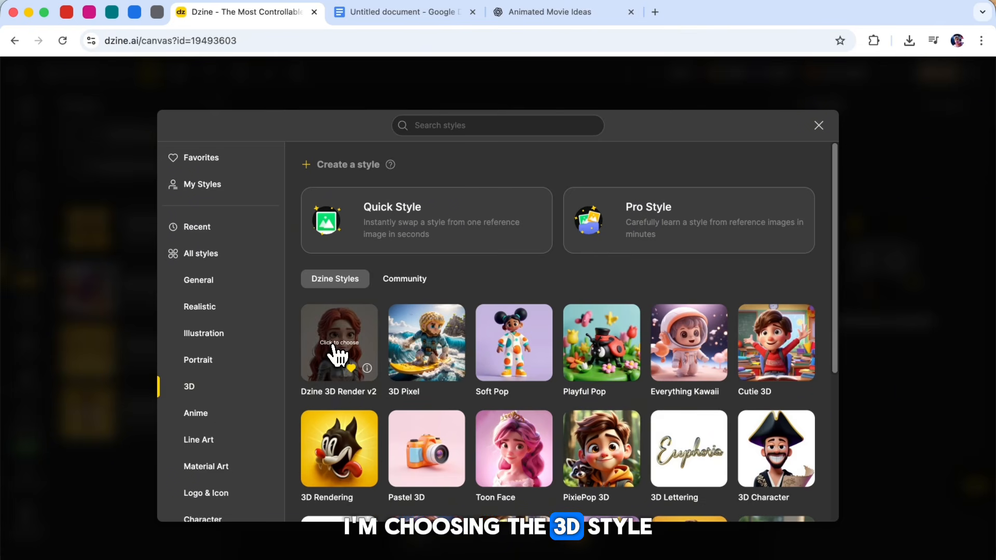
{"action": "left_click", "coordinate": [338, 355]}
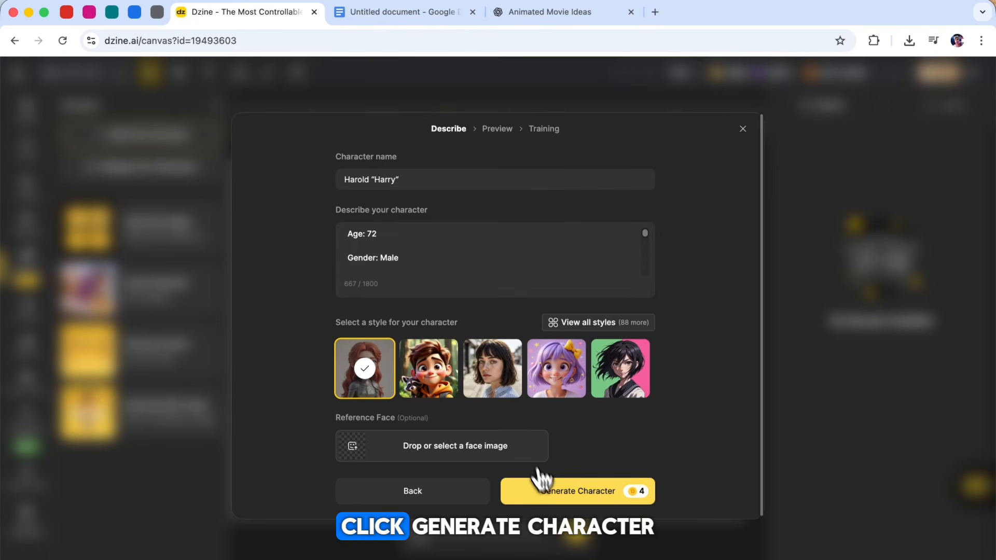
Step: Generate the elderly man's character previews, choose the first preview and start training on it
{"action": "left_click", "coordinate": [563, 491]}
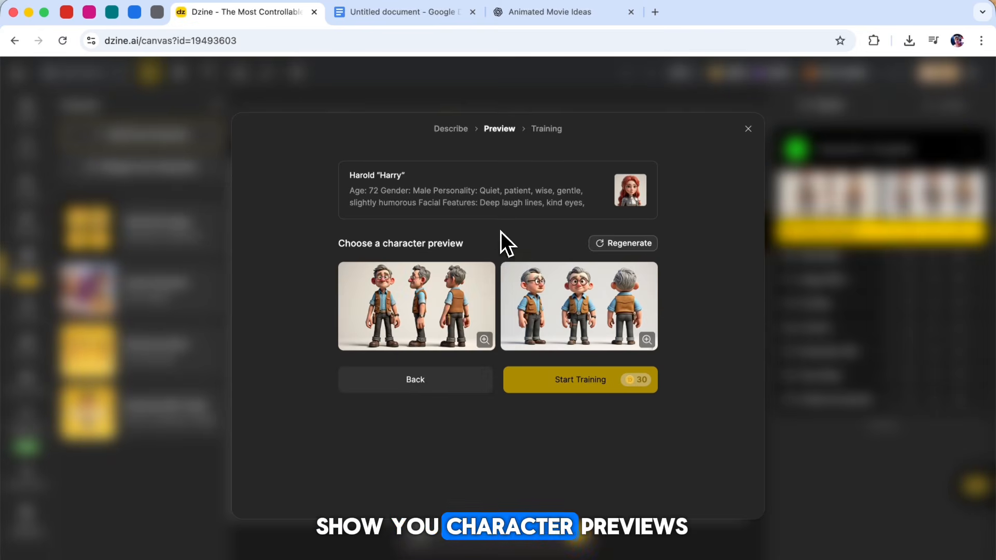
{"action": "left_click", "coordinate": [456, 285]}
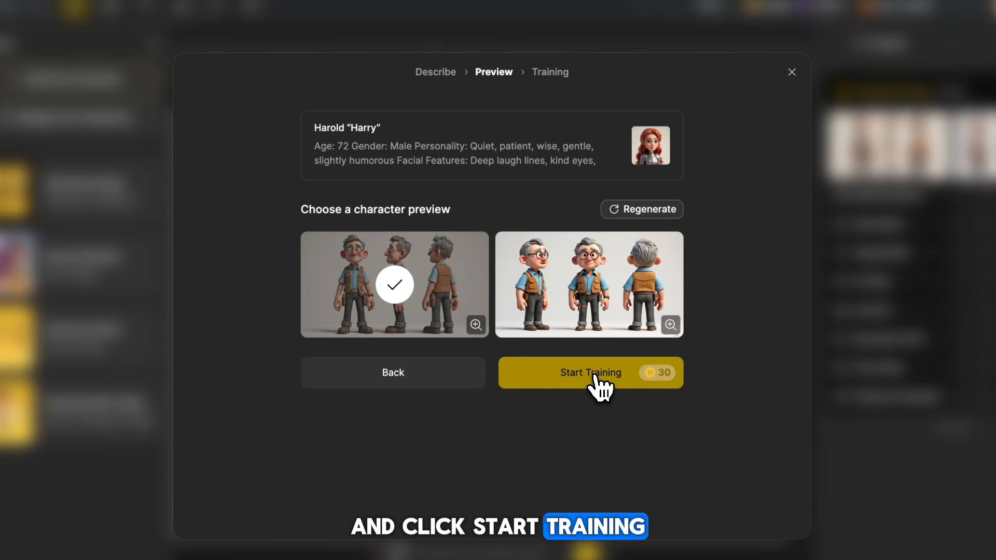
{"action": "left_click", "coordinate": [595, 377]}
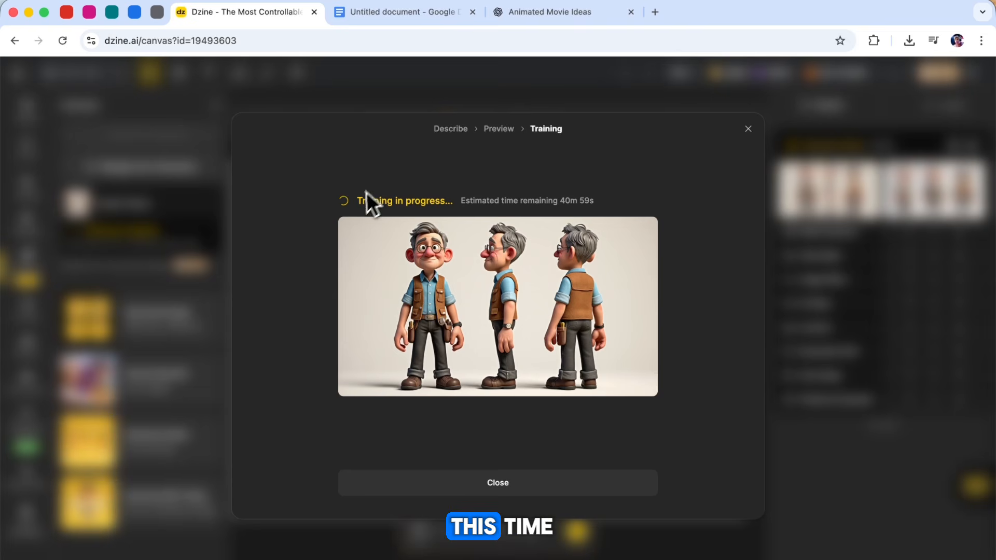
{"action": "left_click", "coordinate": [480, 176]}
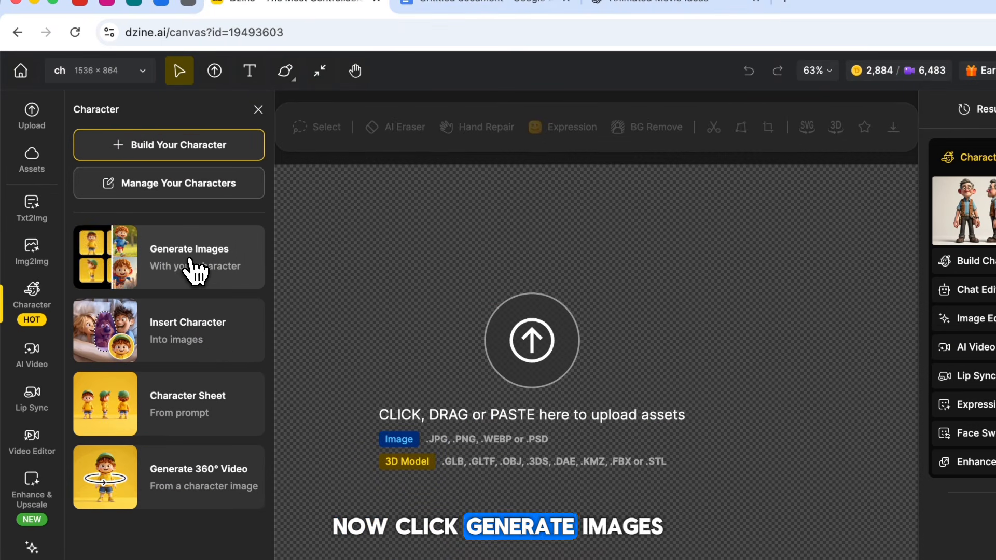
Step: Start generating images with a consistent character and look through the list of available characters
{"action": "left_click", "coordinate": [196, 271]}
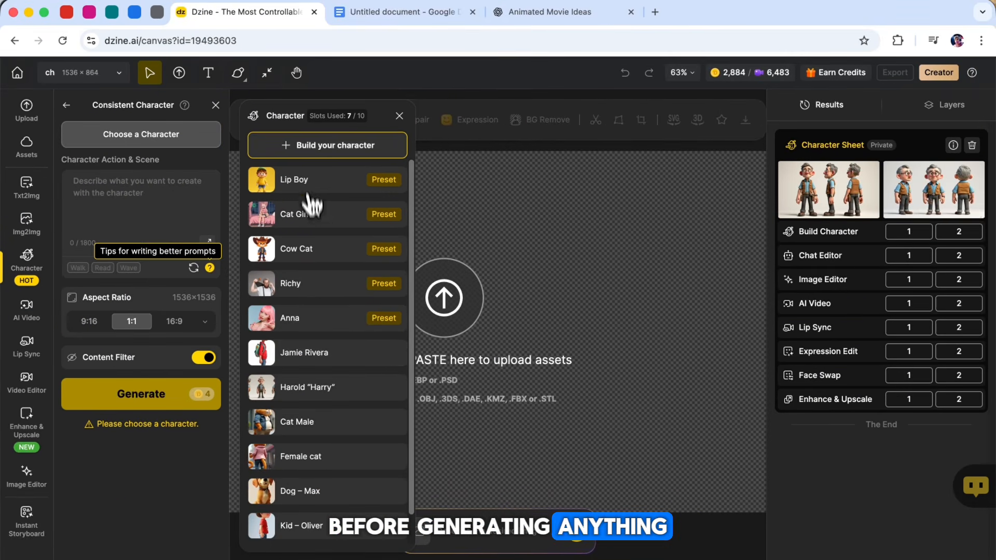
{"action": "scroll", "coordinate": [370, 419], "scroll_direction": "down", "scroll_amount": 2}
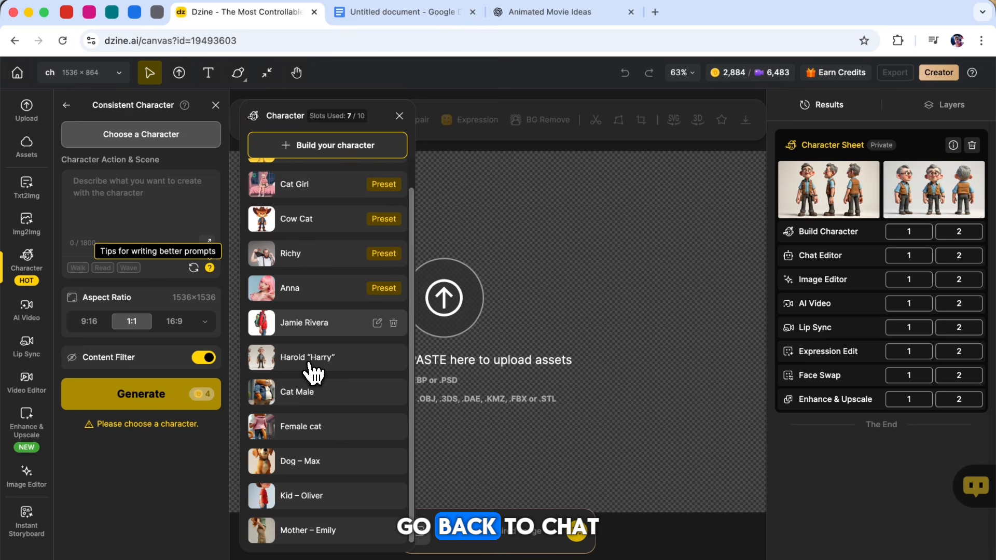
{"action": "scroll", "coordinate": [370, 419], "scroll_direction": "up", "scroll_amount": 2}
Step: Check in the ChatGPT storyboard who appears in Shot 1, and select the boy in the red hoodie as the character in Dzine
{"action": "left_click", "coordinate": [518, 14]}
{"action": "scroll", "coordinate": [291, 226], "scroll_direction": "down", "scroll_amount": 20}
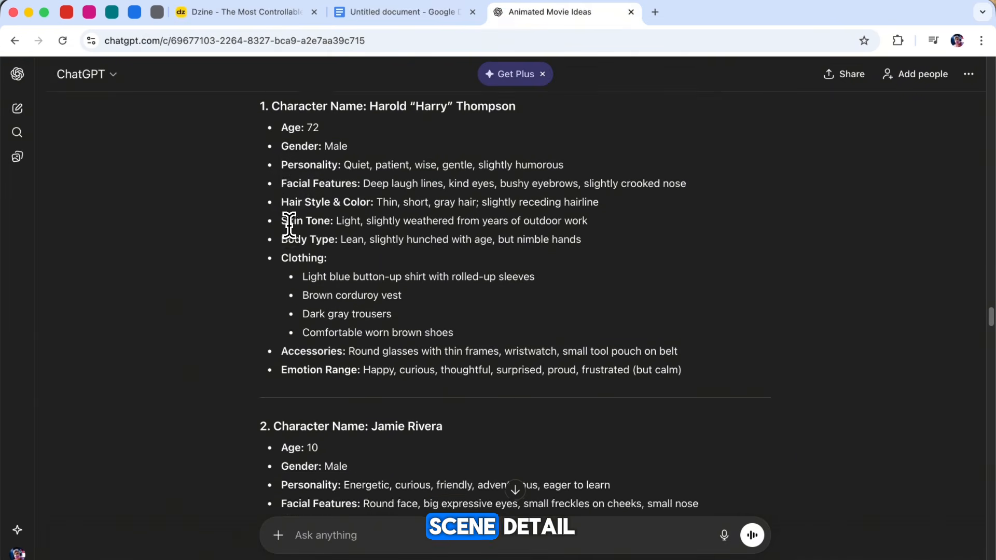
{"action": "scroll", "coordinate": [290, 227], "scroll_direction": "down", "scroll_amount": 6}
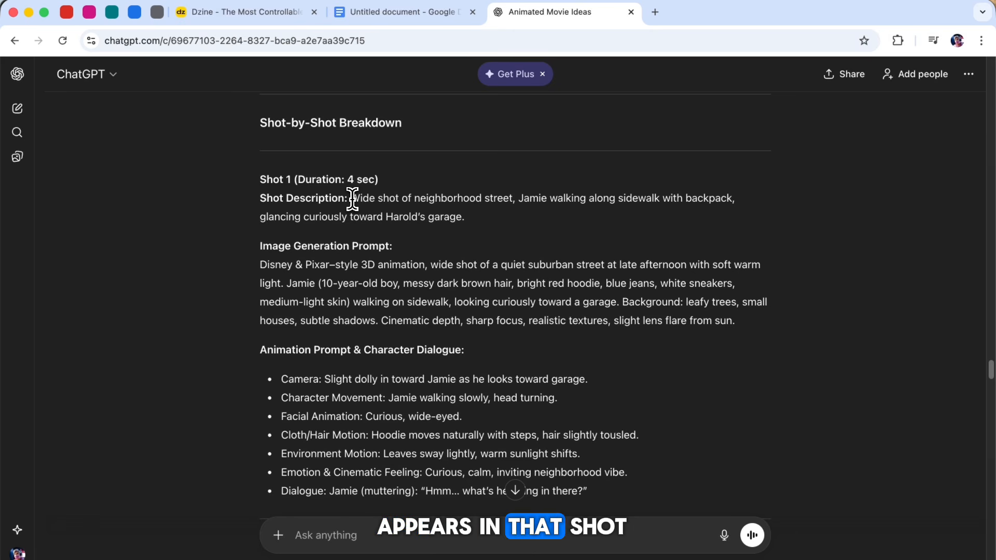
{"action": "left_click_drag", "start_coordinate": [456, 200], "coordinate": [475, 215]}
{"action": "left_click", "coordinate": [475, 214]}
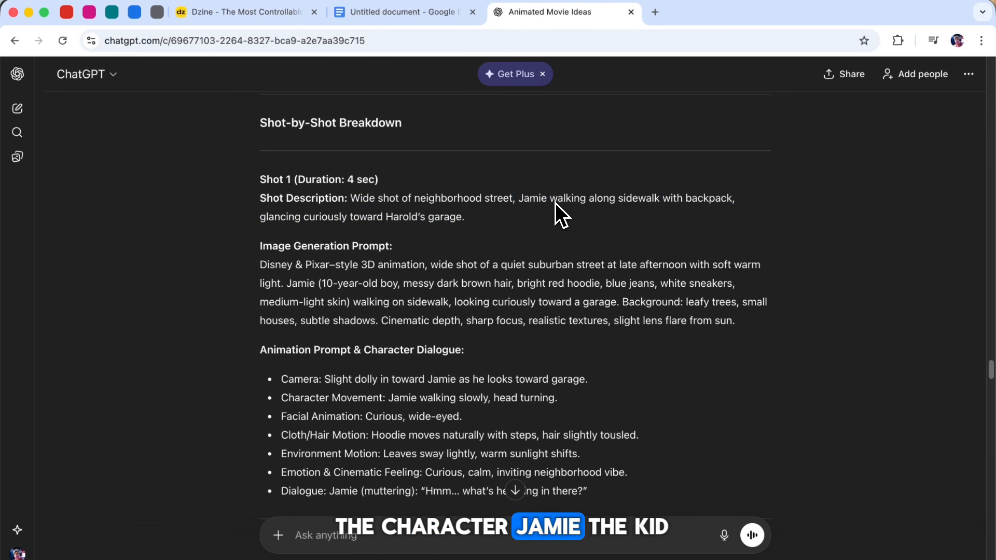
{"action": "left_click", "coordinate": [284, 13]}
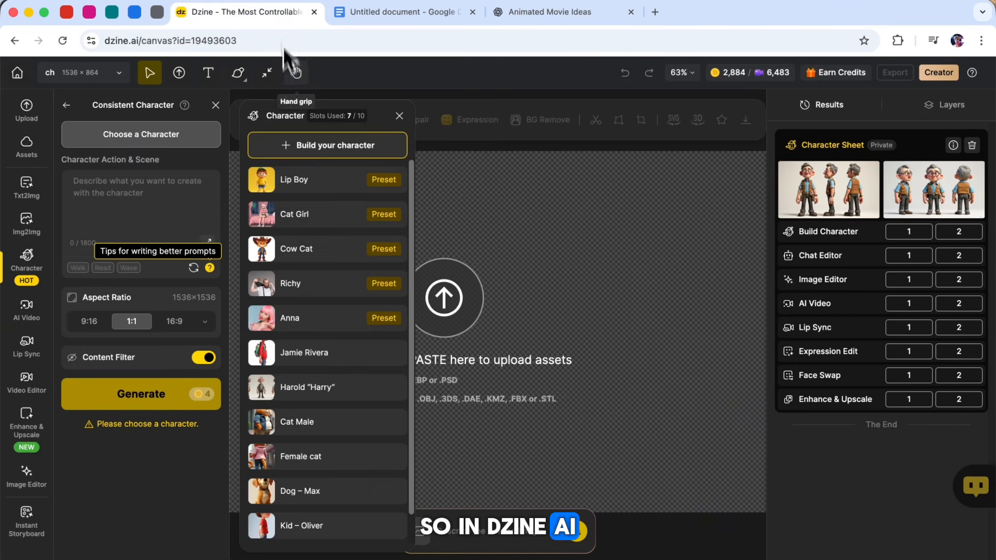
{"action": "left_click", "coordinate": [306, 353]}
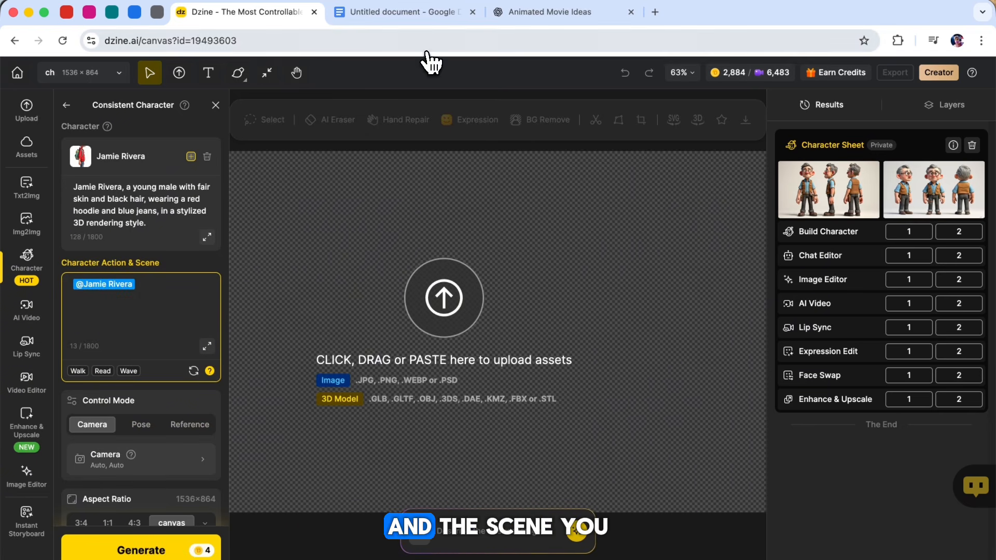
Step: Copy Shot 1's short shot description from ChatGPT and paste it after the boy's tag in Dzine's character action and scene prompt
{"action": "left_click", "coordinate": [501, 20]}
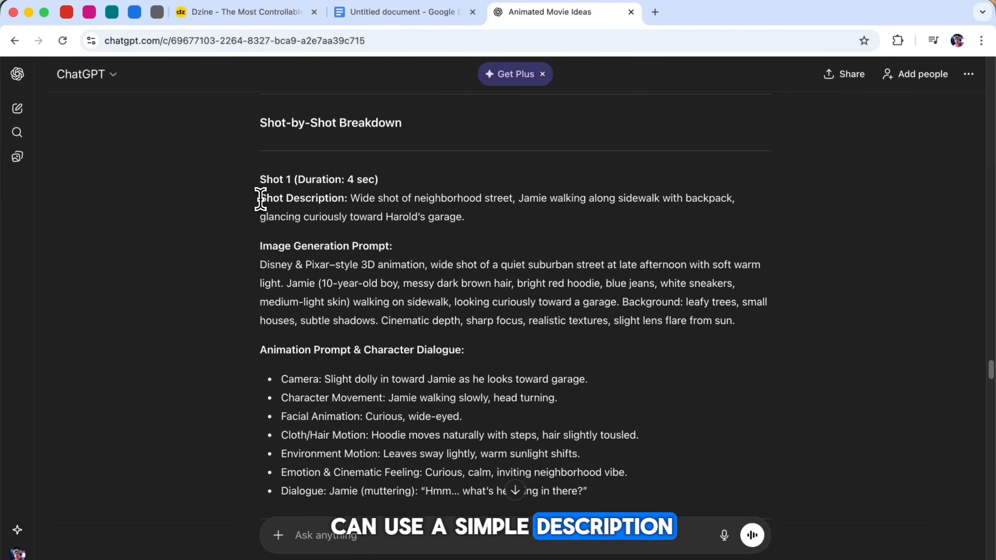
{"action": "left_click_drag", "start_coordinate": [260, 198], "coordinate": [471, 226]}
{"action": "left_click", "coordinate": [302, 272]}
{"action": "left_click_drag", "start_coordinate": [260, 264], "coordinate": [747, 322]}
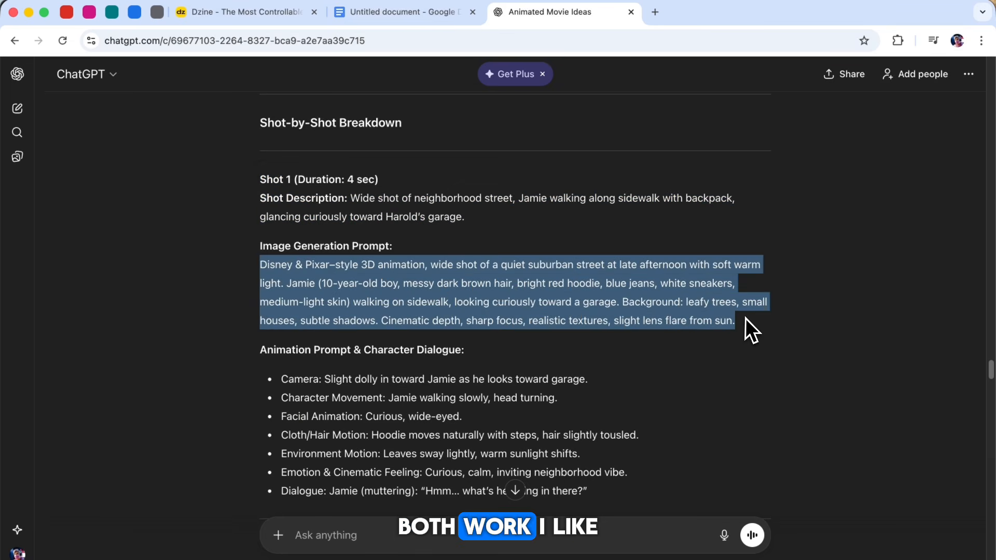
{"action": "left_click", "coordinate": [745, 319]}
{"action": "left_click_drag", "start_coordinate": [481, 218], "coordinate": [350, 200]}
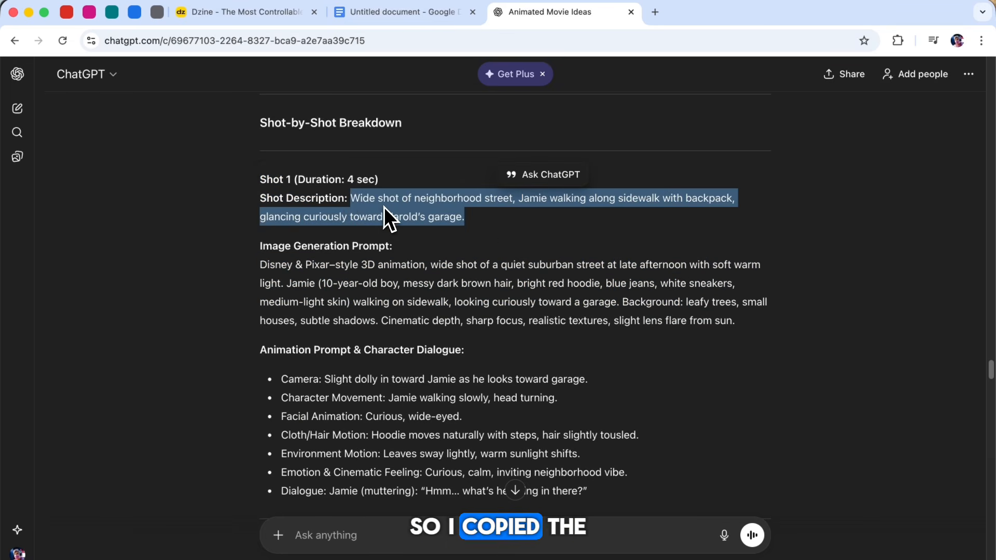
{"action": "right_click", "coordinate": [384, 207]}
{"action": "left_click", "coordinate": [415, 234]}
{"action": "left_click", "coordinate": [244, 11]}
{"action": "left_click", "coordinate": [171, 286]}
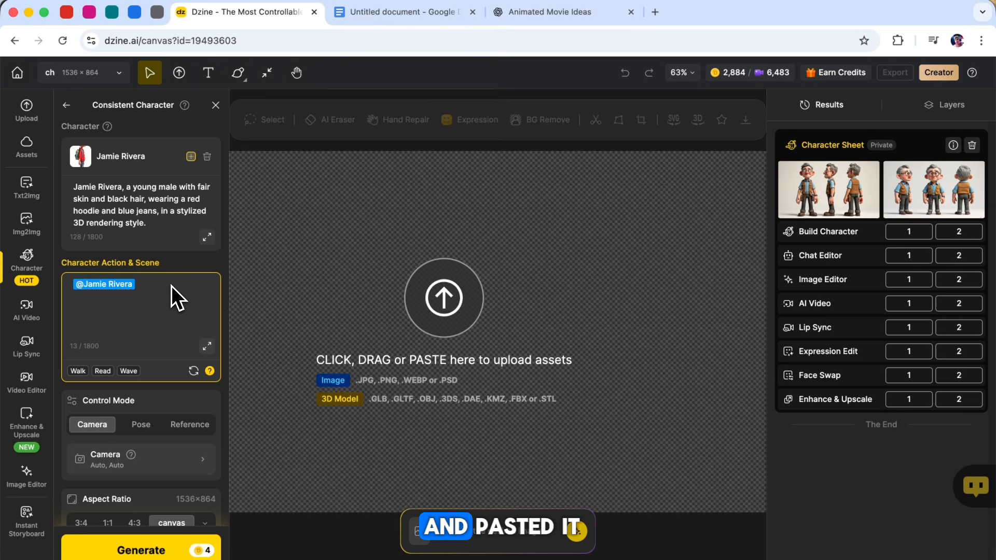
{"action": "key", "text": "super+v"}
Step: Set the aspect ratio to 16:9, enable the Dzine 3D Render v2 style with HQ generation mode, and generate the Shot 1 images
{"action": "scroll", "coordinate": [164, 311], "scroll_direction": "down", "scroll_amount": 3}
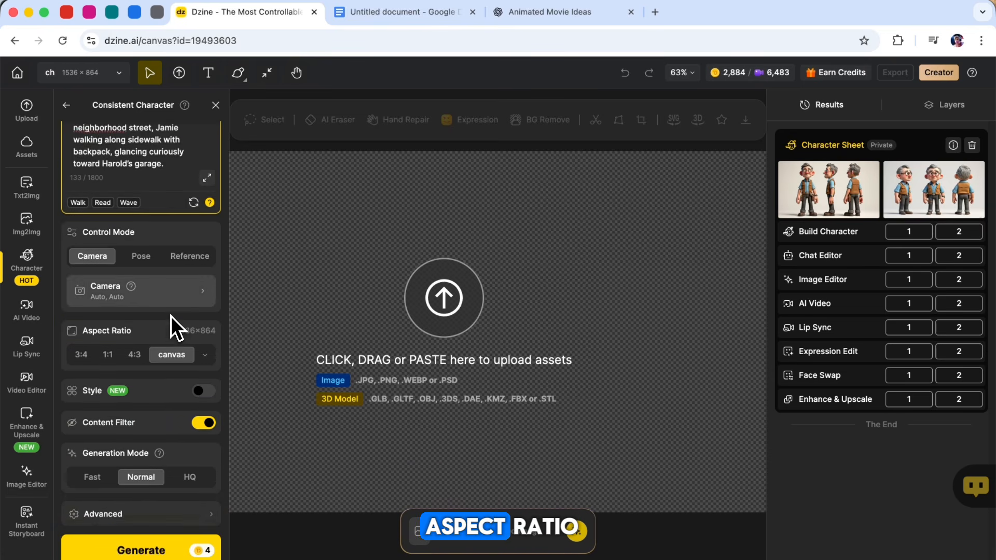
{"action": "left_click", "coordinate": [205, 355]}
{"action": "left_click", "coordinate": [402, 114]}
{"action": "left_click", "coordinate": [203, 391]}
{"action": "scroll", "coordinate": [171, 435], "scroll_direction": "down", "scroll_amount": 2}
{"action": "left_click", "coordinate": [190, 477]}
{"action": "scroll", "coordinate": [179, 462], "scroll_direction": "up", "scroll_amount": 3}
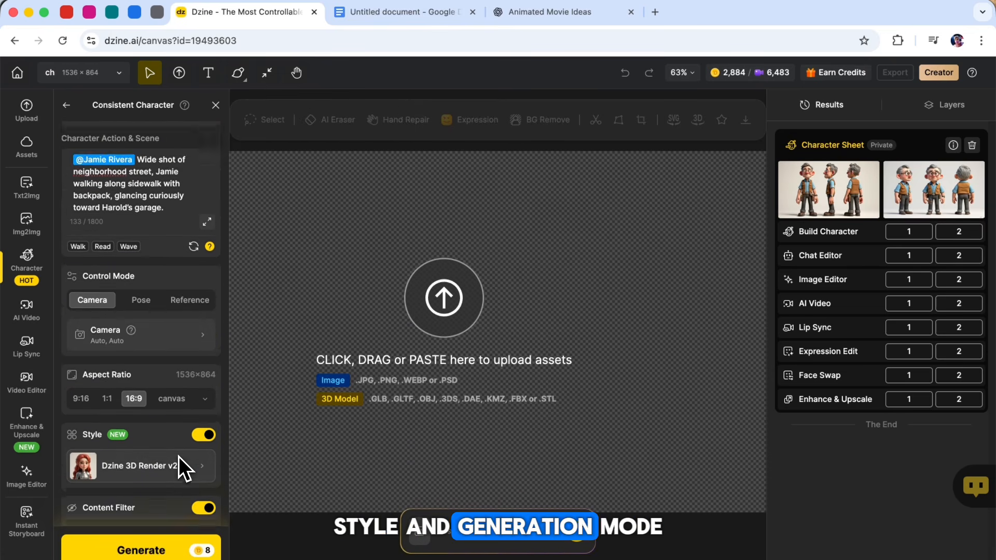
{"action": "scroll", "coordinate": [181, 467], "scroll_direction": "down", "scroll_amount": 3}
{"action": "left_click", "coordinate": [156, 512]}
{"action": "left_click", "coordinate": [415, 127]}
{"action": "left_click", "coordinate": [189, 473]}
Step: Copy Shot 1's detailed image generation prompt from ChatGPT and replace the short description in Dzine's scene prompt with it
{"action": "left_click", "coordinate": [579, 16]}
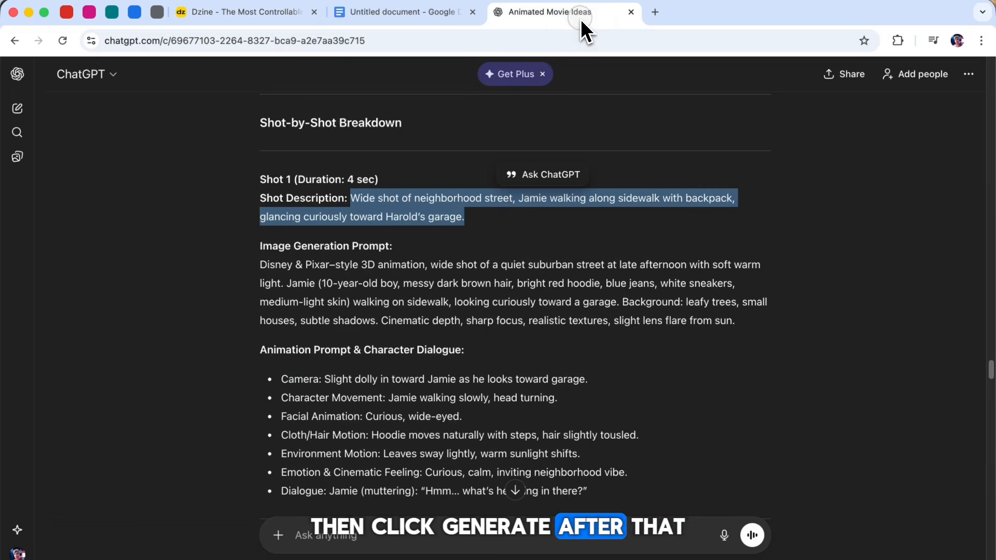
{"action": "scroll", "coordinate": [363, 208], "scroll_direction": "down", "scroll_amount": 1}
{"action": "left_click_drag", "start_coordinate": [260, 248], "coordinate": [648, 306]}
{"action": "key", "text": "super+c"}
{"action": "left_click", "coordinate": [244, 12]}
{"action": "left_click_drag", "start_coordinate": [165, 332], "coordinate": [139, 288]}
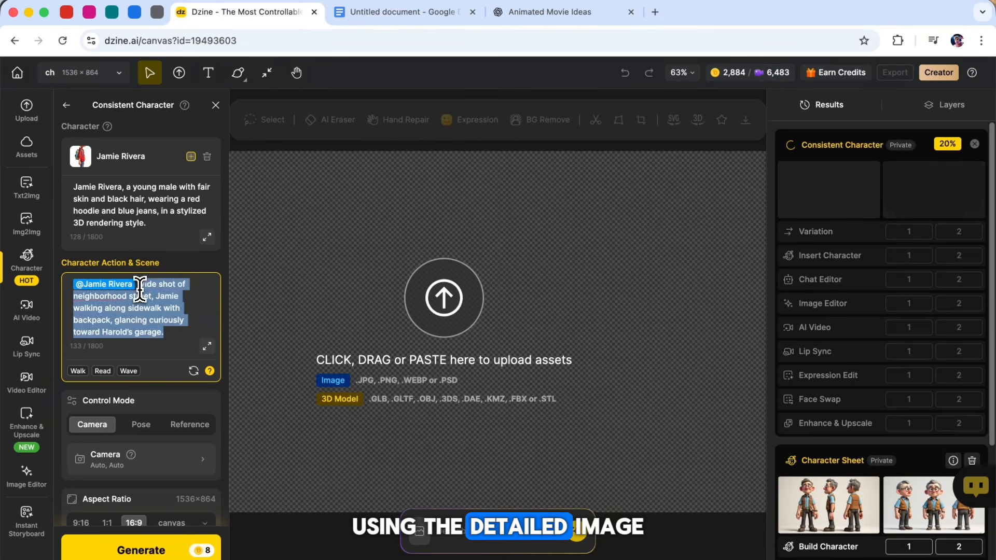
{"action": "key", "text": "super+v"}
Step: Generate the Shot 1 images from the detailed prompt and preview the results of both versions
{"action": "scroll", "coordinate": [149, 341], "scroll_direction": "down", "scroll_amount": 3}
{"action": "scroll", "coordinate": [148, 341], "scroll_direction": "up", "scroll_amount": 3}
{"action": "left_click", "coordinate": [141, 550]}
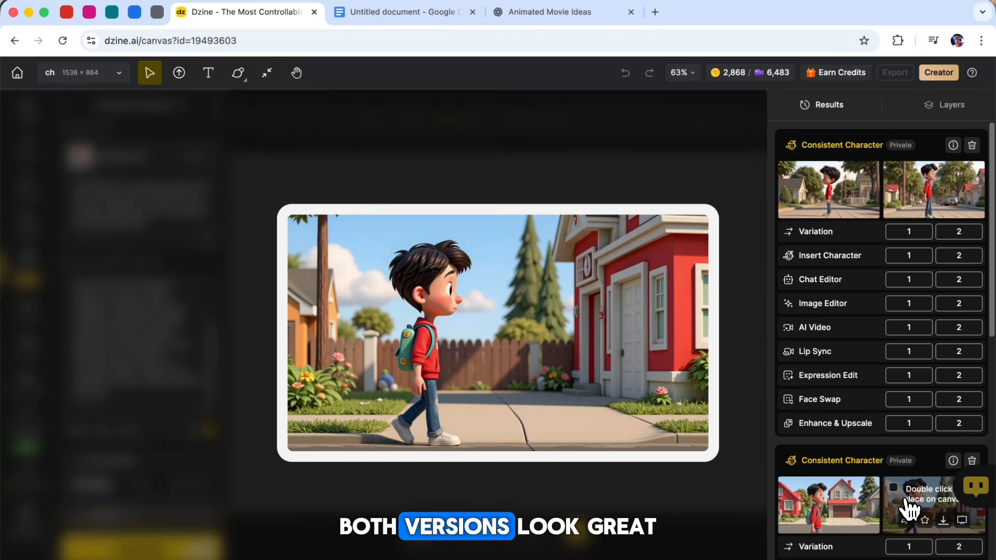
{"action": "mouse_move", "coordinate": [843, 203]}
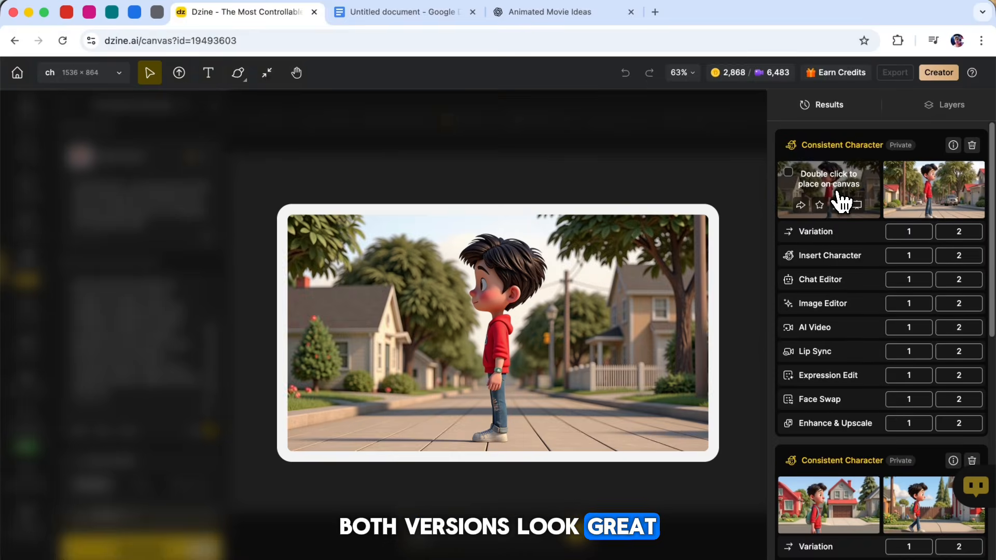
{"action": "mouse_move", "coordinate": [922, 203]}
{"action": "mouse_move", "coordinate": [928, 479]}
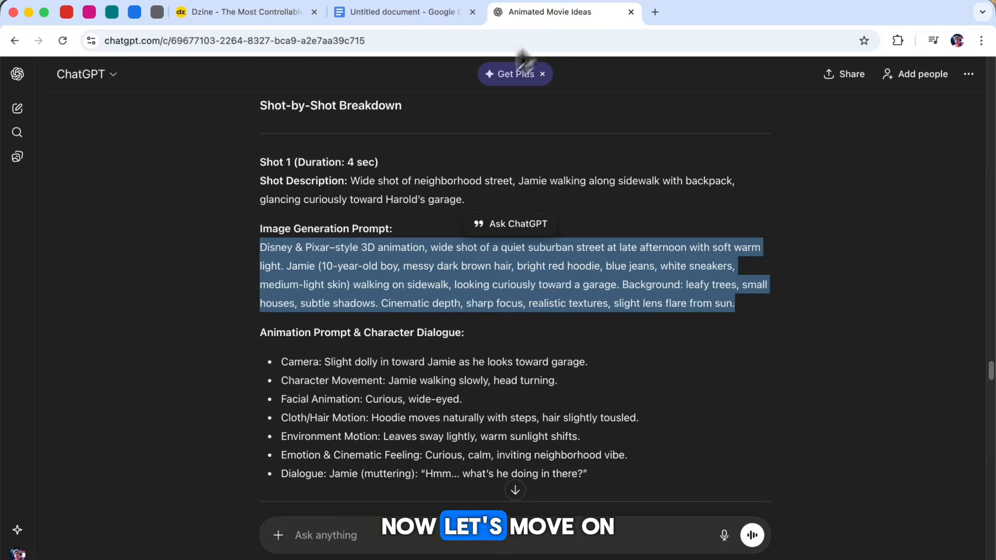
Step: Select the Shot 2 description in the ChatGPT storyboard, and add the elderly man in Dzine as a second character beside the boy
{"action": "scroll", "coordinate": [322, 283], "scroll_direction": "down", "scroll_amount": 5}
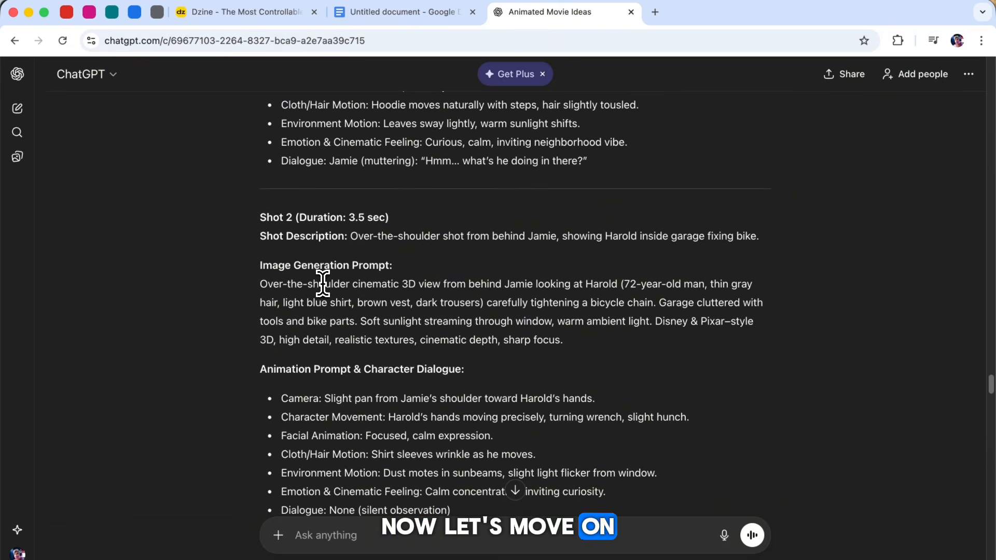
{"action": "left_click_drag", "start_coordinate": [532, 236], "coordinate": [556, 236]}
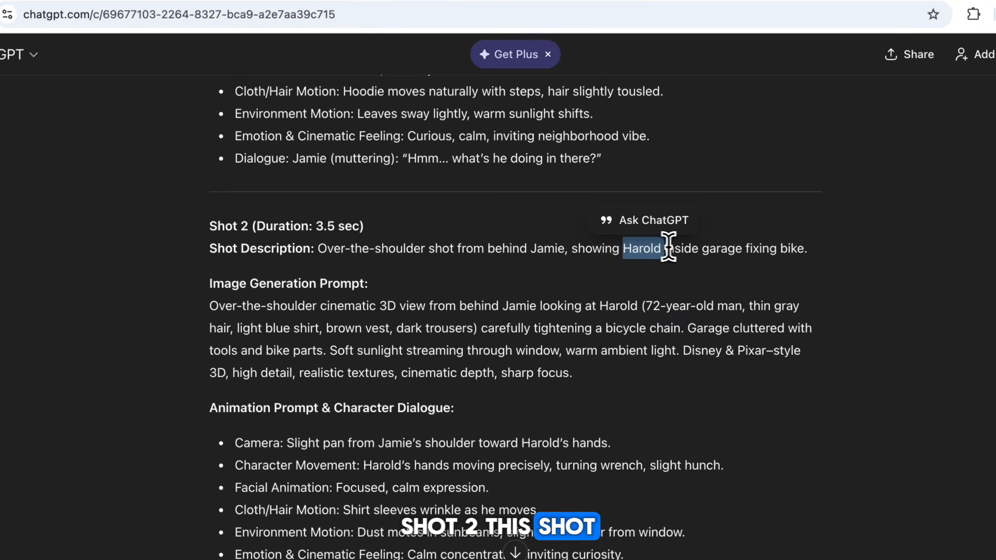
{"action": "left_click_drag", "start_coordinate": [317, 249], "coordinate": [807, 248]}
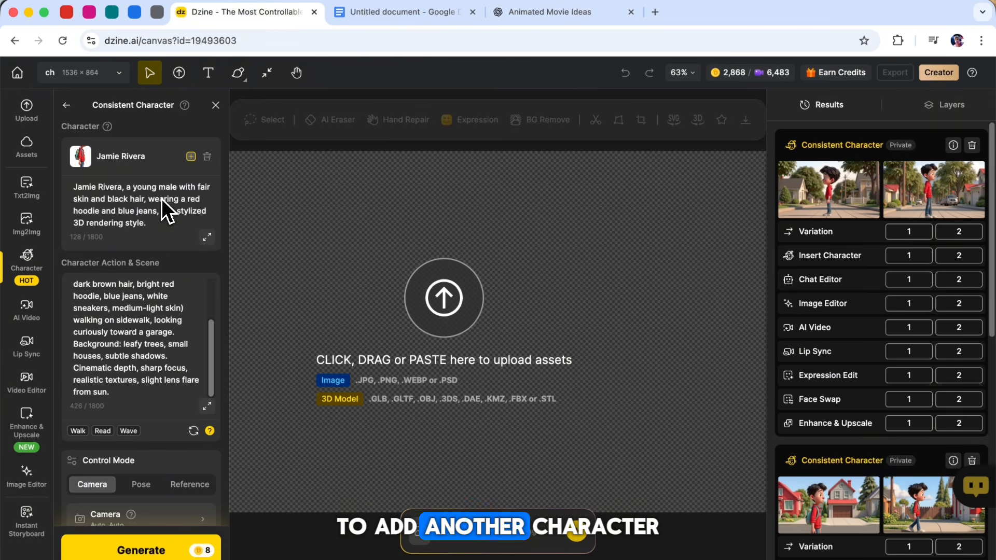
{"action": "left_click", "coordinate": [191, 157]}
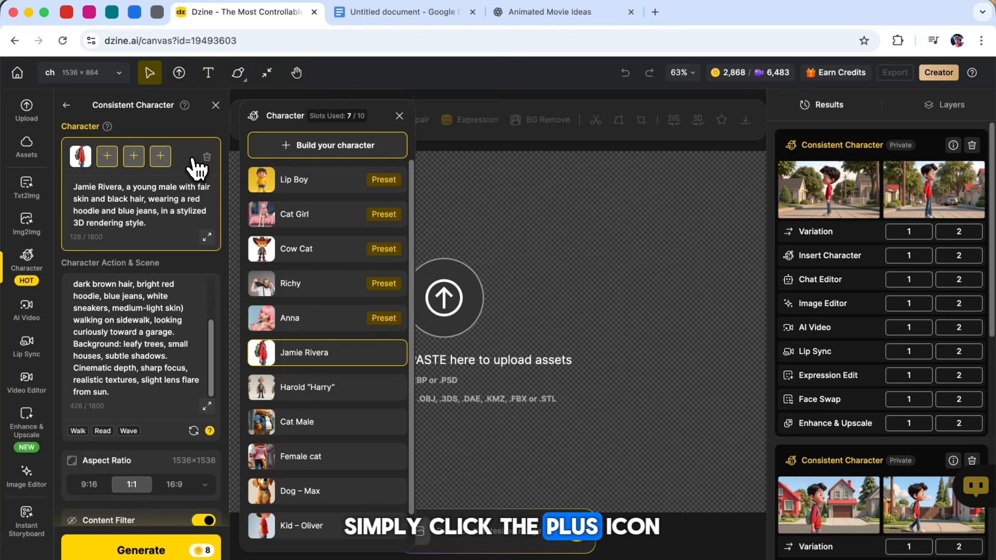
{"action": "left_click", "coordinate": [324, 388]}
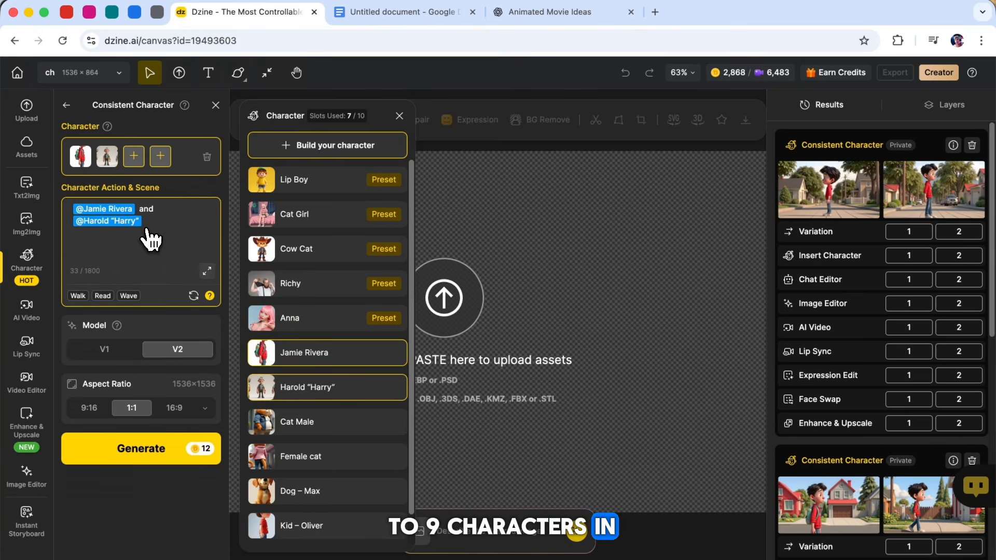
Step: Copy the Shot 2 description from ChatGPT into Dzine's scene prompt after the two character tags, and generate the image in 16:9
{"action": "left_click", "coordinate": [517, 16]}
{"action": "right_click", "coordinate": [474, 237]}
{"action": "left_click", "coordinate": [487, 266]}
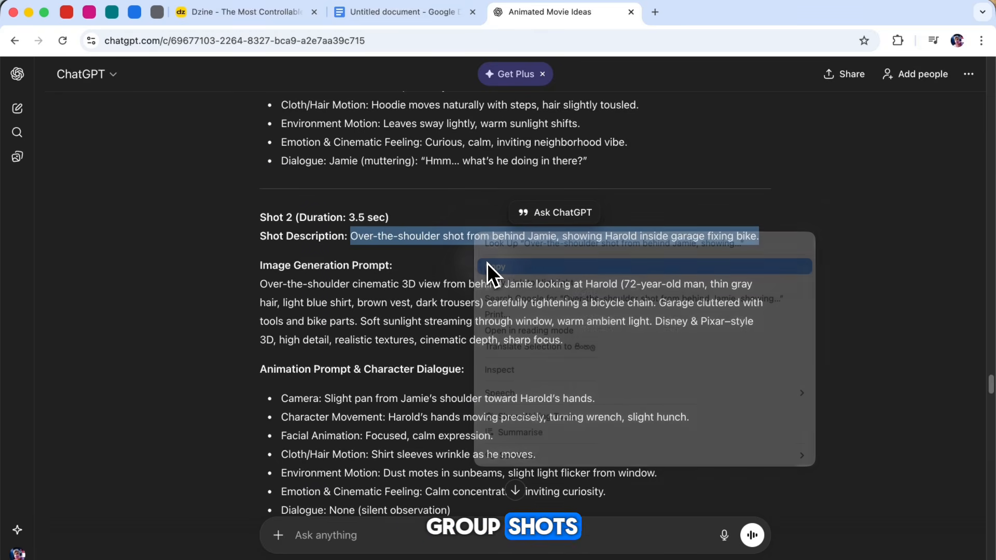
{"action": "left_click", "coordinate": [183, 16]}
{"action": "key", "text": "ctrl+v"}
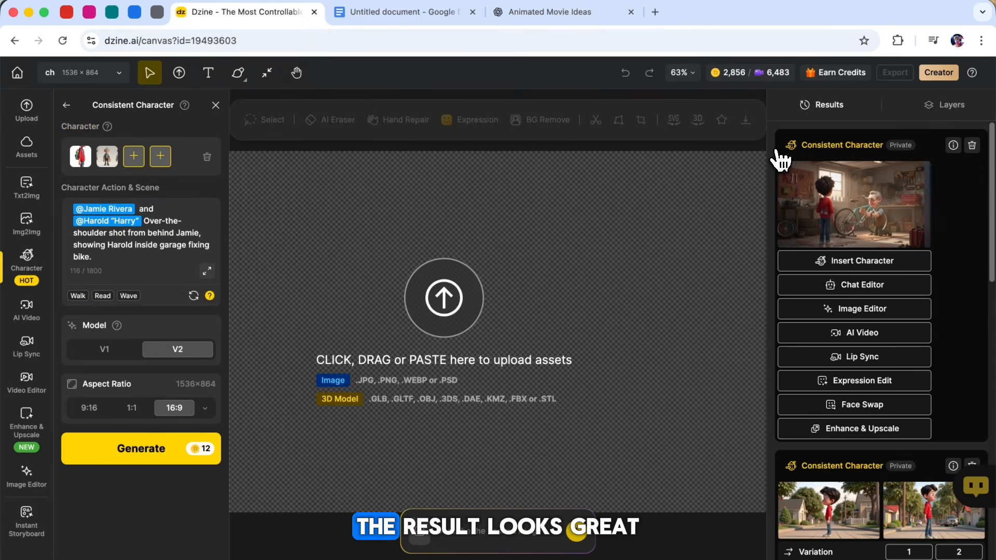
{"action": "mouse_move", "coordinate": [845, 215]}
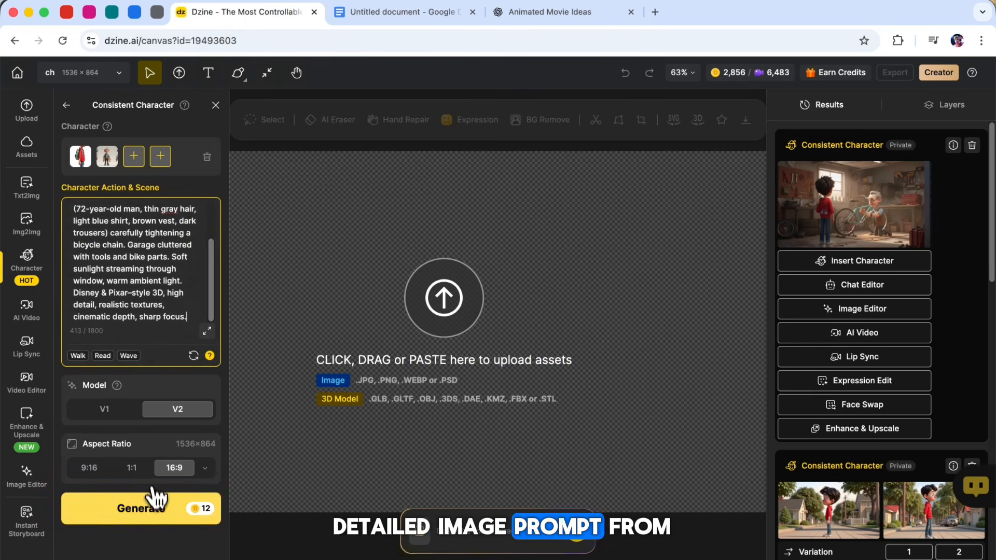
Step: Generate the Shot 2 image from the detailed over-the-shoulder garage prompt and check the result
{"action": "left_click", "coordinate": [155, 505]}
{"action": "scroll", "coordinate": [133, 280], "scroll_direction": "up", "scroll_amount": 3}
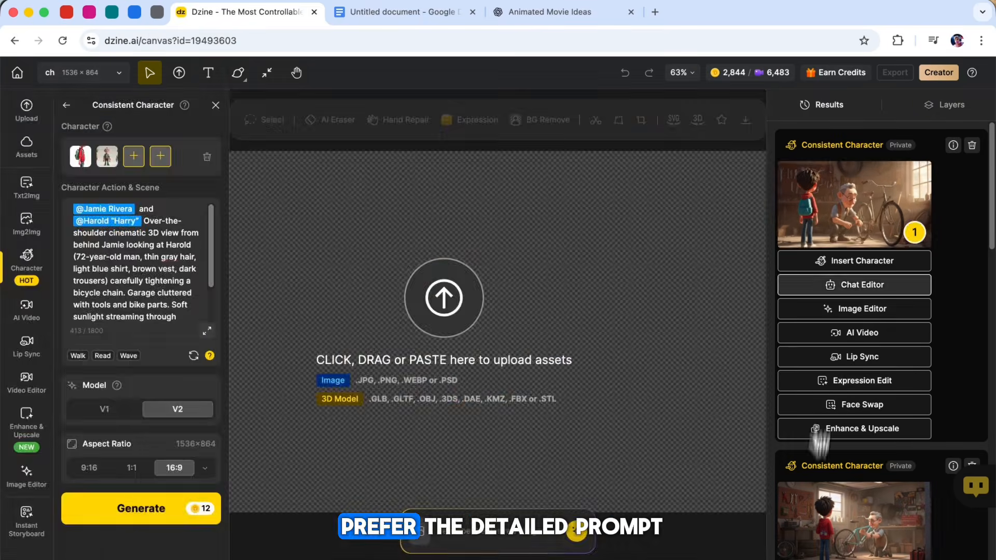
{"action": "mouse_move", "coordinate": [835, 238]}
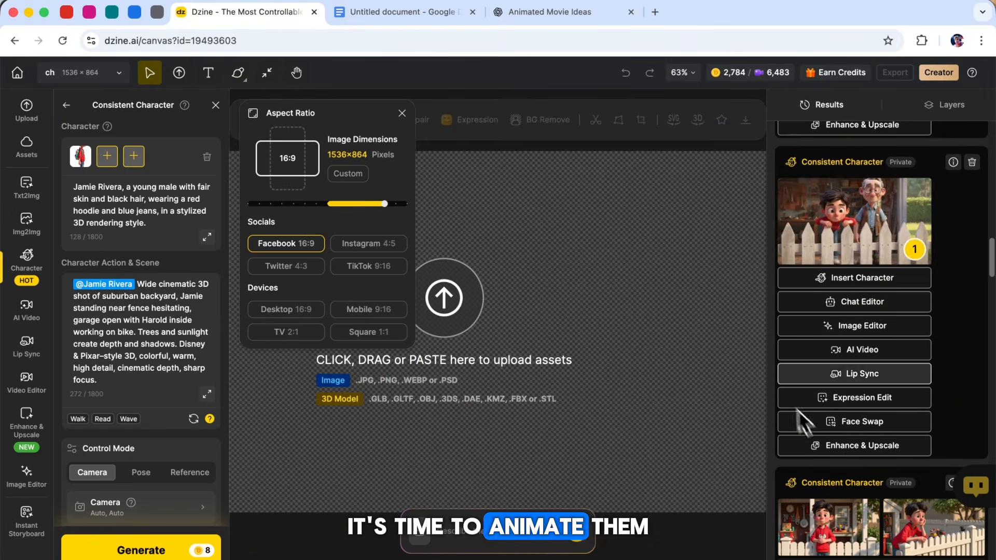
Step: Find the Shot 1 images in the results and send the second one to AI Video as the start frame
{"action": "left_click", "coordinate": [403, 114]}
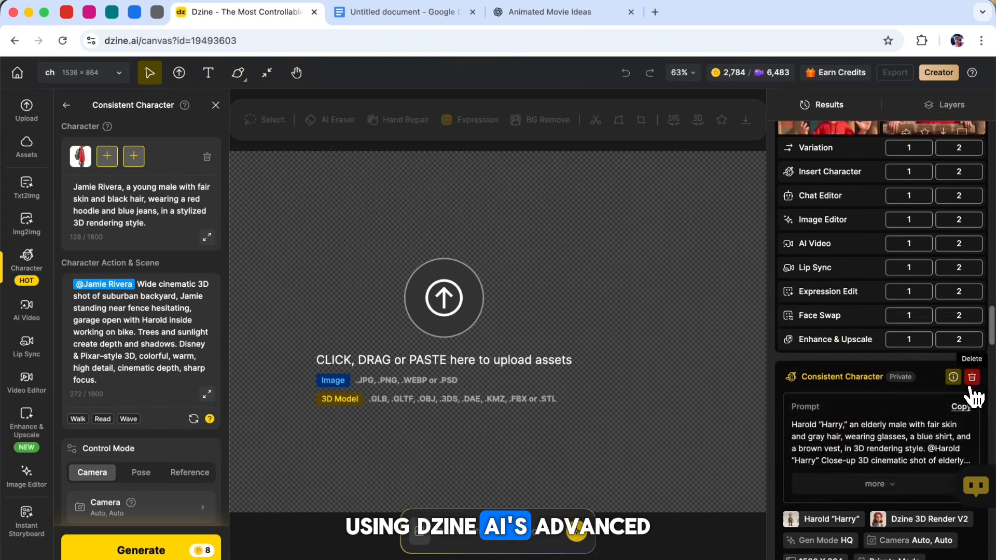
{"action": "scroll", "coordinate": [965, 321], "scroll_direction": "down", "scroll_amount": 3}
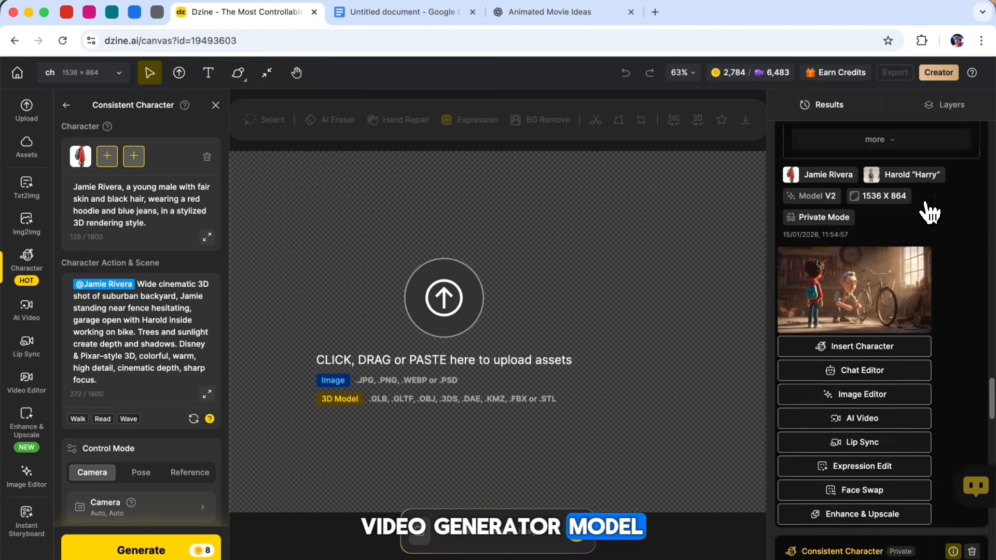
{"action": "scroll", "coordinate": [834, 275], "scroll_direction": "down", "scroll_amount": 5}
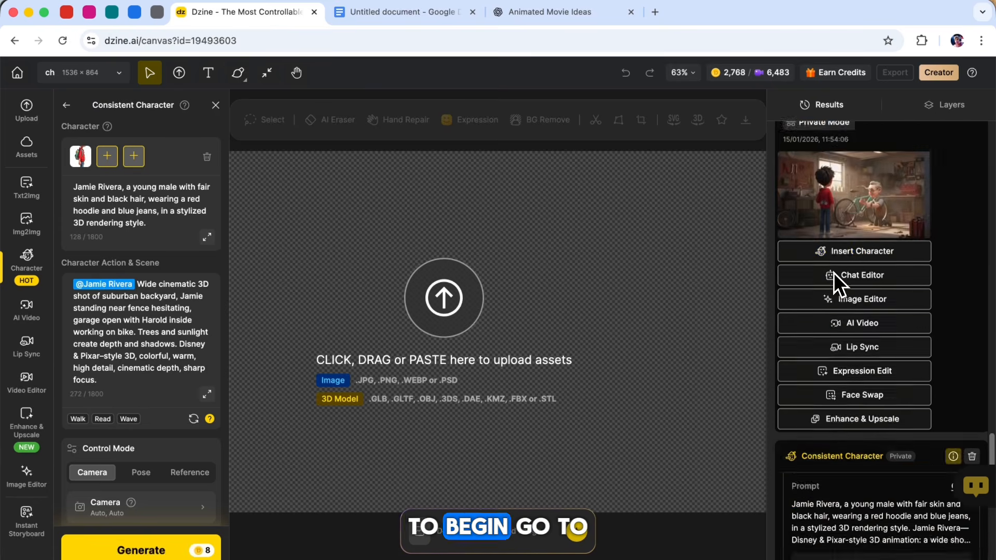
{"action": "scroll", "coordinate": [881, 312], "scroll_direction": "up", "scroll_amount": 2}
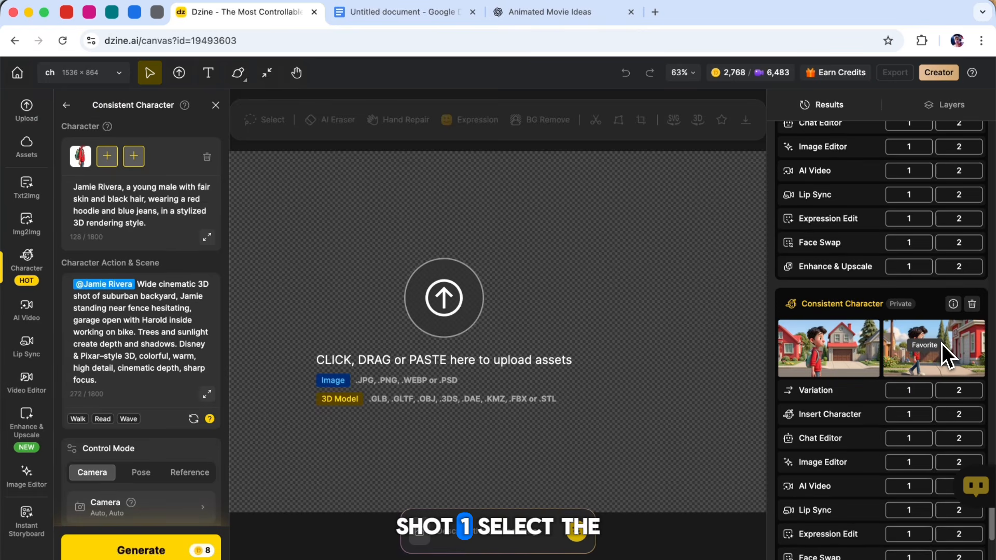
{"action": "scroll", "coordinate": [882, 373], "scroll_direction": "down", "scroll_amount": 2}
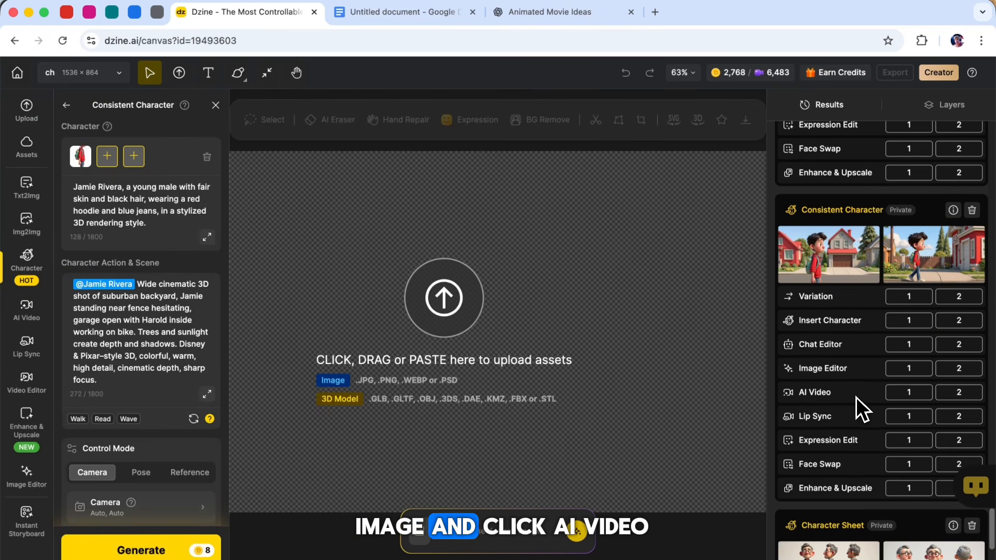
{"action": "left_click", "coordinate": [952, 397]}
Step: Copy Shot 1's animation prompt and character dialogue from ChatGPT and paste them into Dzine's AI Video prompt
{"action": "left_click", "coordinate": [504, 13]}
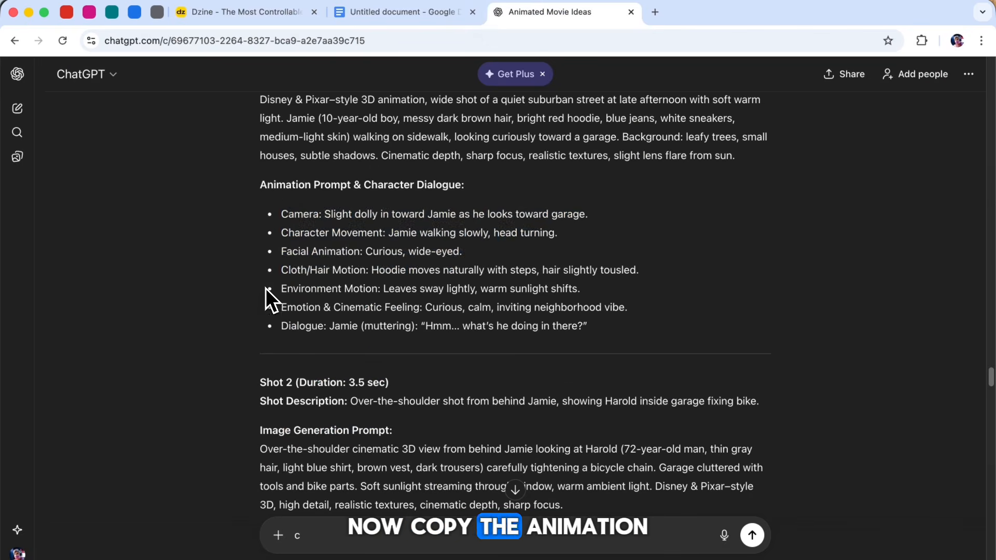
{"action": "left_click_drag", "start_coordinate": [280, 213], "coordinate": [588, 327]}
{"action": "right_click", "coordinate": [399, 272]}
{"action": "left_click", "coordinate": [429, 306]}
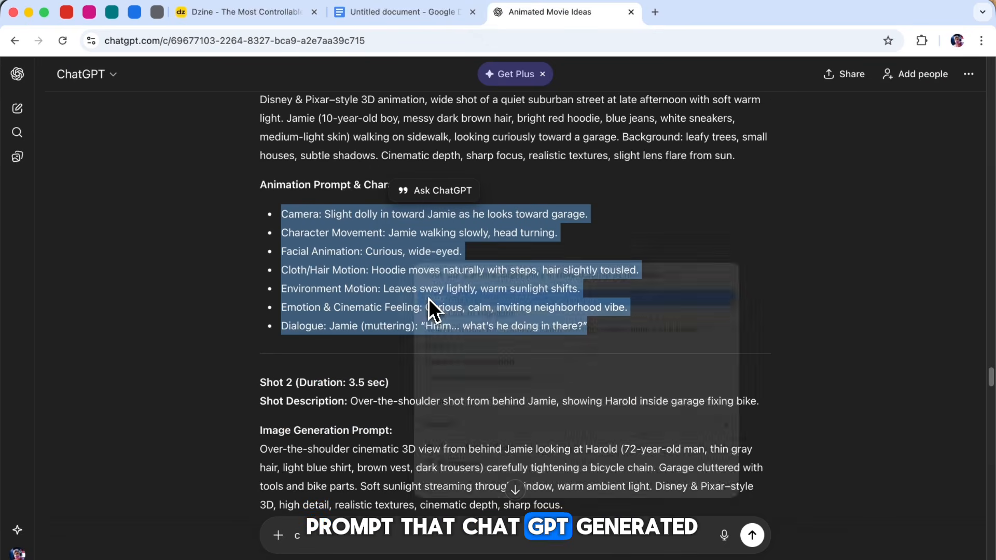
{"action": "scroll", "coordinate": [298, 116], "scroll_direction": "up", "scroll_amount": 3}
{"action": "key", "text": "super+v"}
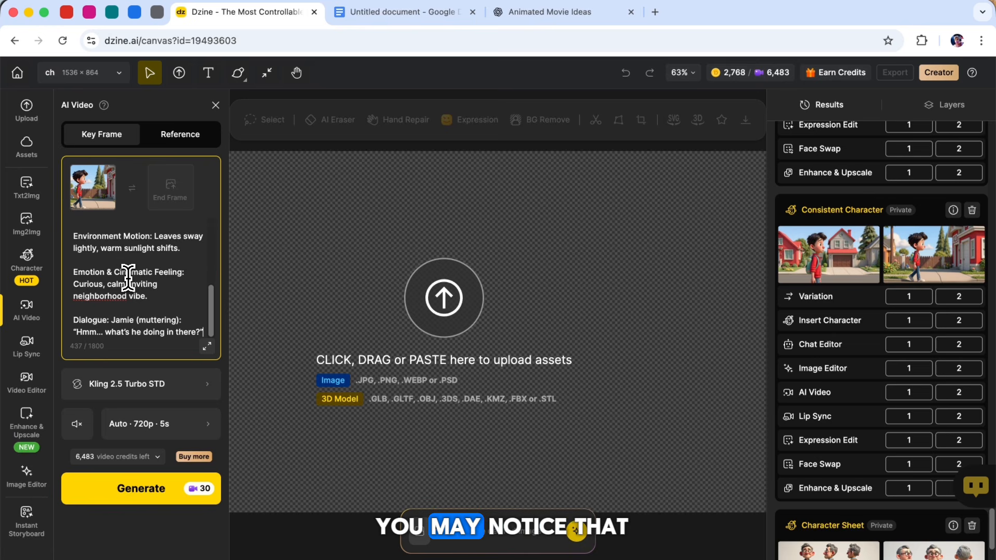
Step: Delete the dialogue line at the end of the AI Video prompt, keeping the motion and feeling descriptions
{"action": "left_click_drag", "start_coordinate": [76, 321], "coordinate": [198, 333]}
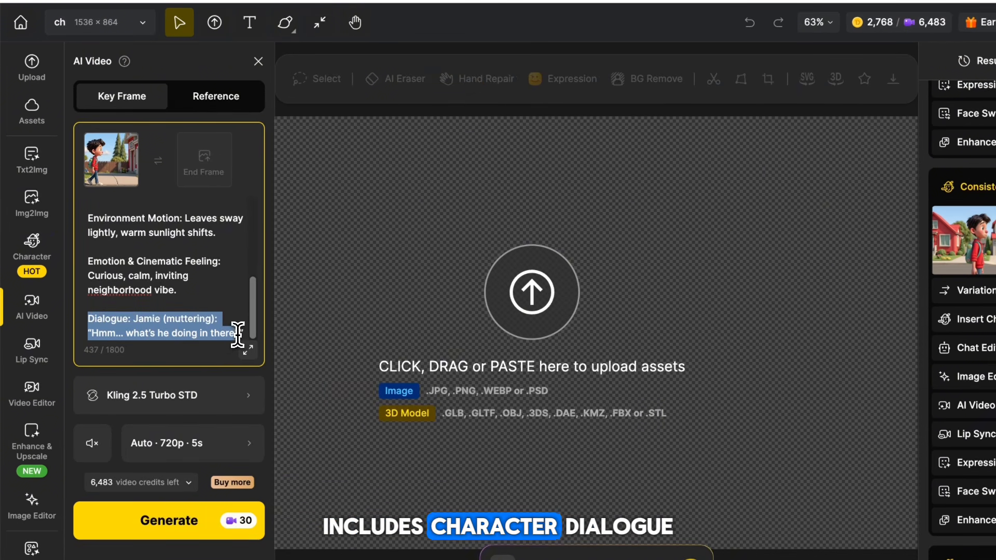
{"action": "scroll", "coordinate": [201, 307], "scroll_direction": "up", "scroll_amount": 3}
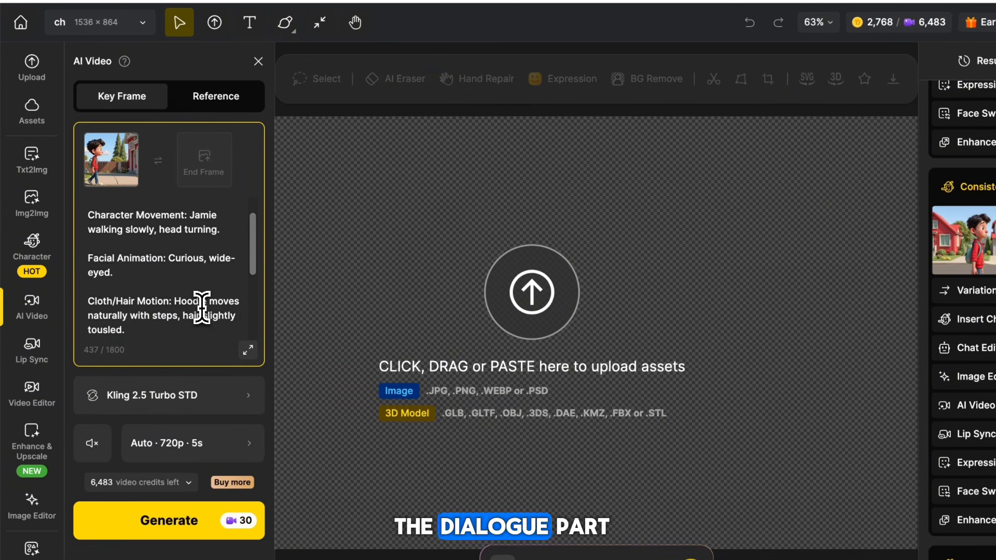
{"action": "scroll", "coordinate": [202, 307], "scroll_direction": "down", "scroll_amount": 3}
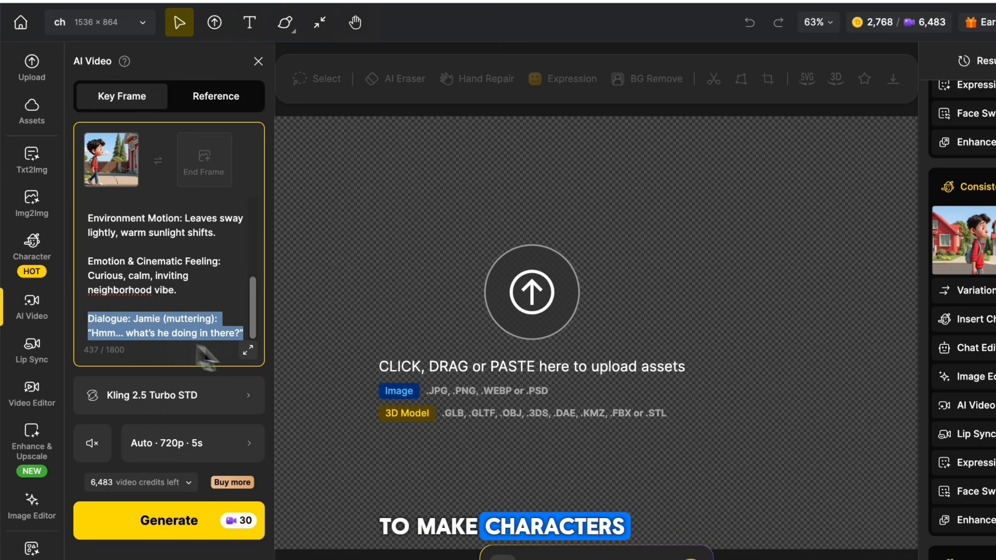
{"action": "key", "text": "BackSpace"}
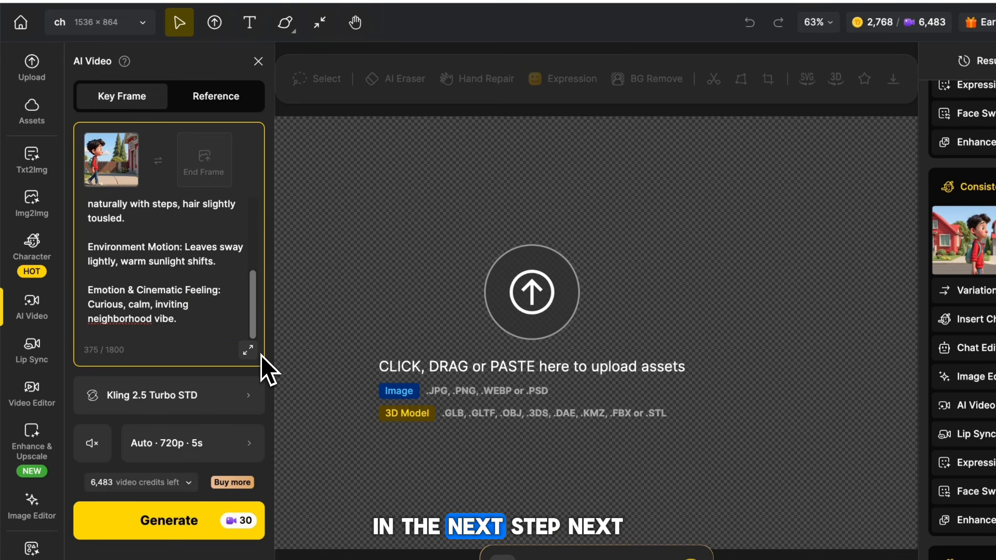
Step: Browse the available video models and select Kling 2.1 Master for the Shot 1 animation
{"action": "left_click", "coordinate": [207, 395]}
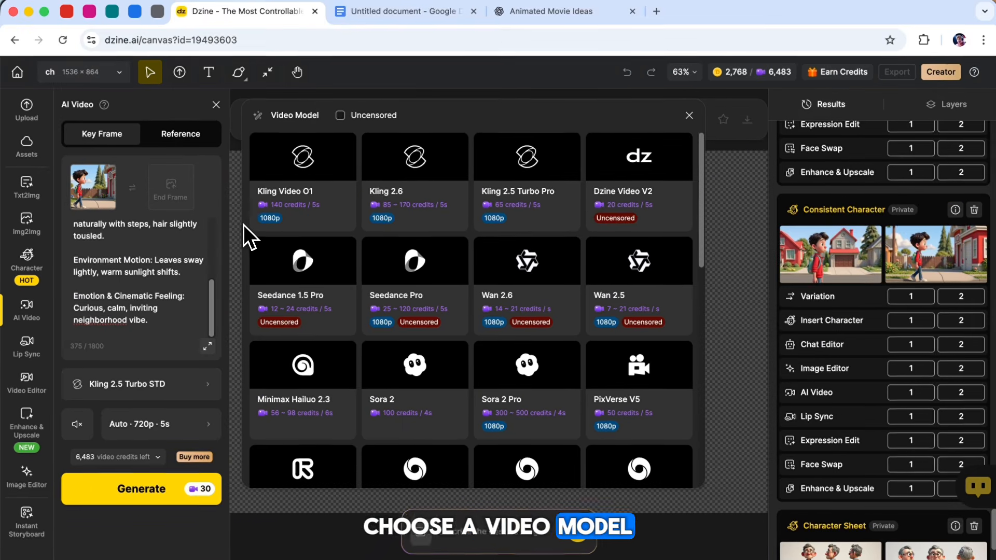
{"action": "scroll", "coordinate": [247, 238], "scroll_direction": "down", "scroll_amount": 7}
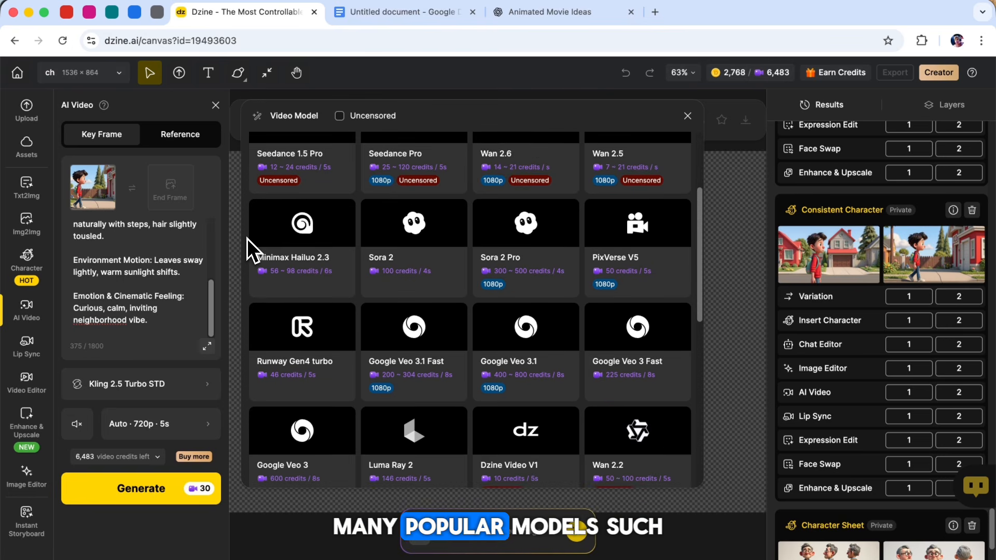
{"action": "scroll", "coordinate": [247, 238], "scroll_direction": "down", "scroll_amount": 4}
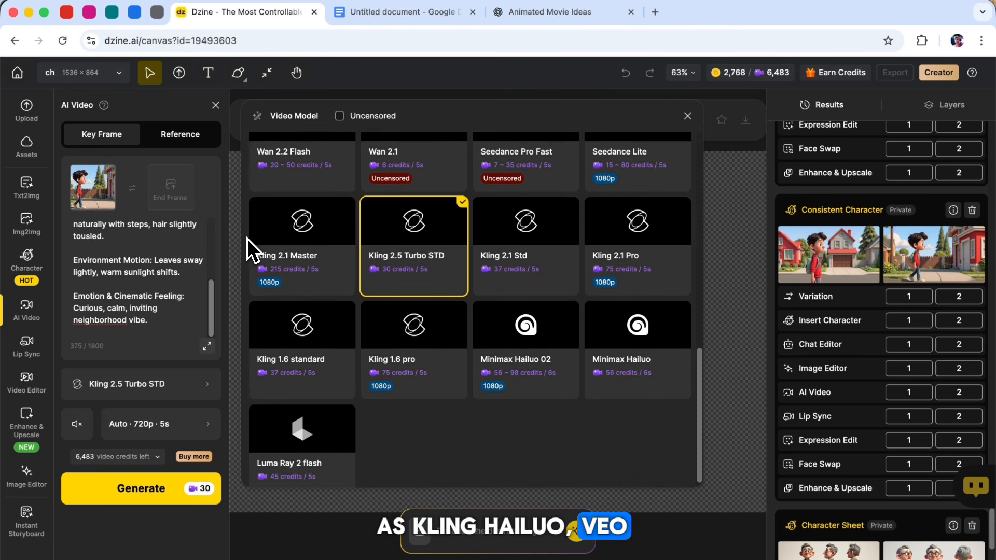
{"action": "scroll", "coordinate": [247, 238], "scroll_direction": "up", "scroll_amount": 7}
{"action": "scroll", "coordinate": [271, 222], "scroll_direction": "up", "scroll_amount": 4}
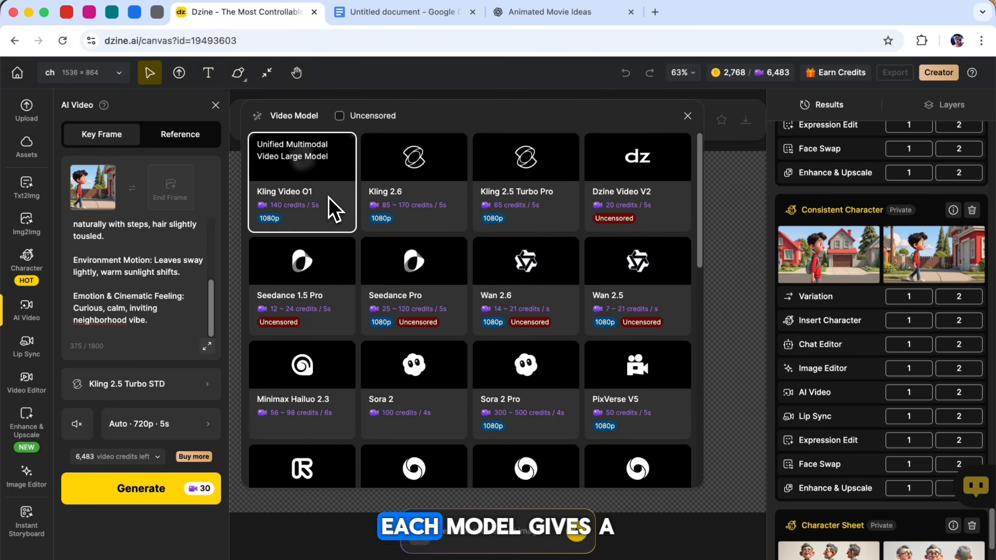
{"action": "scroll", "coordinate": [329, 211], "scroll_direction": "down", "scroll_amount": 8}
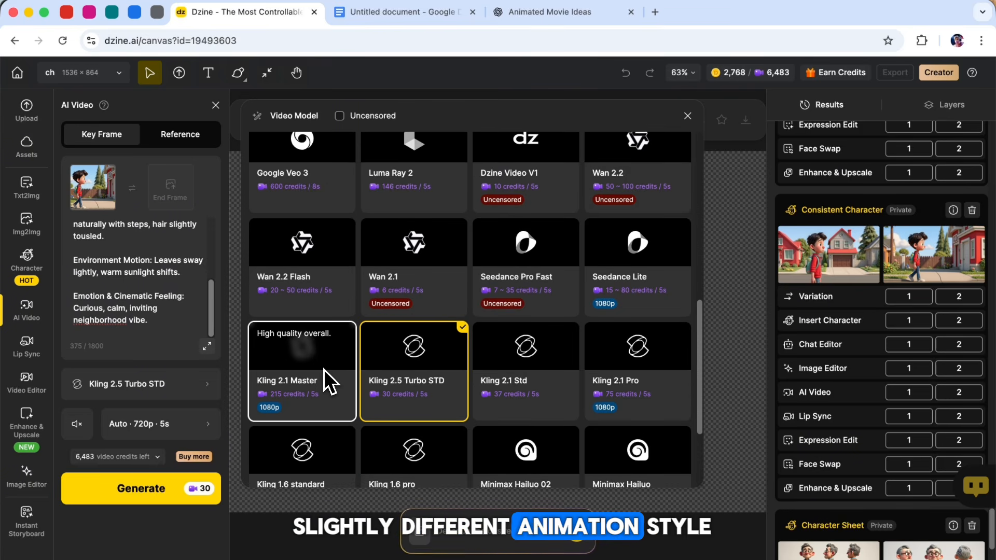
{"action": "scroll", "coordinate": [324, 370], "scroll_direction": "down", "scroll_amount": 3}
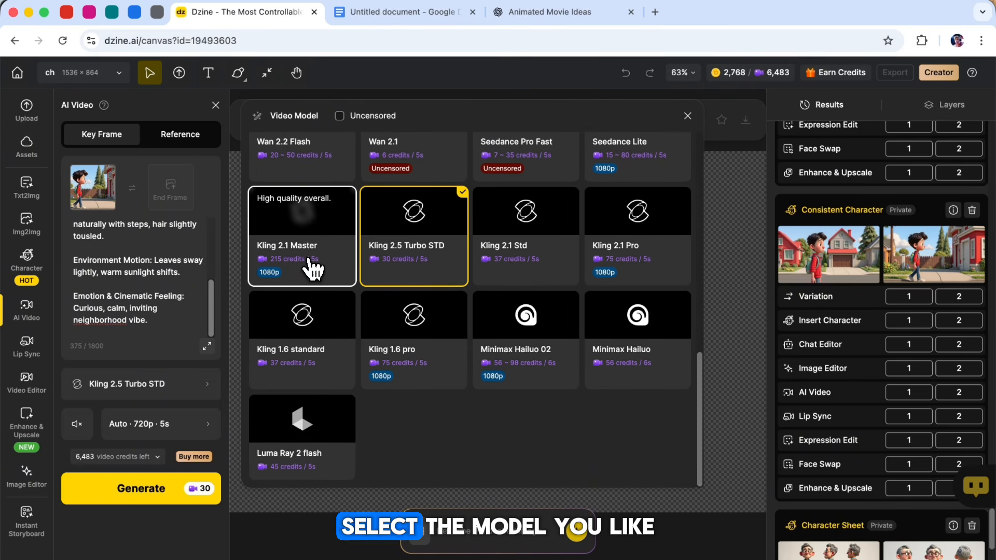
{"action": "left_click", "coordinate": [310, 236]}
Step: Enable sound effects, keep the output at Auto, 1080p and 5 s, and generate the Shot 1 video
{"action": "left_click", "coordinate": [81, 425]}
{"action": "left_click", "coordinate": [402, 113]}
{"action": "left_click", "coordinate": [161, 424]}
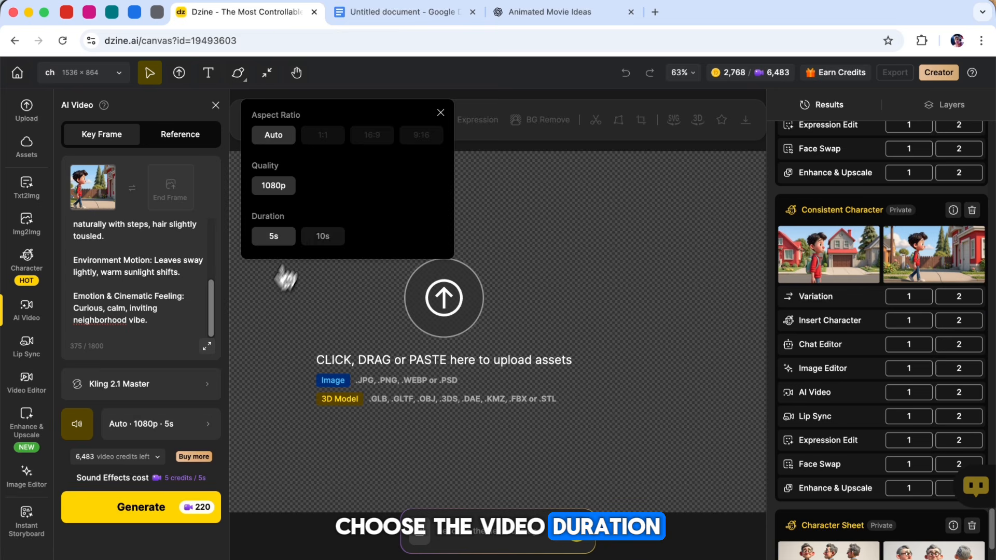
{"action": "left_click", "coordinate": [440, 113]}
{"action": "left_click", "coordinate": [141, 507]}
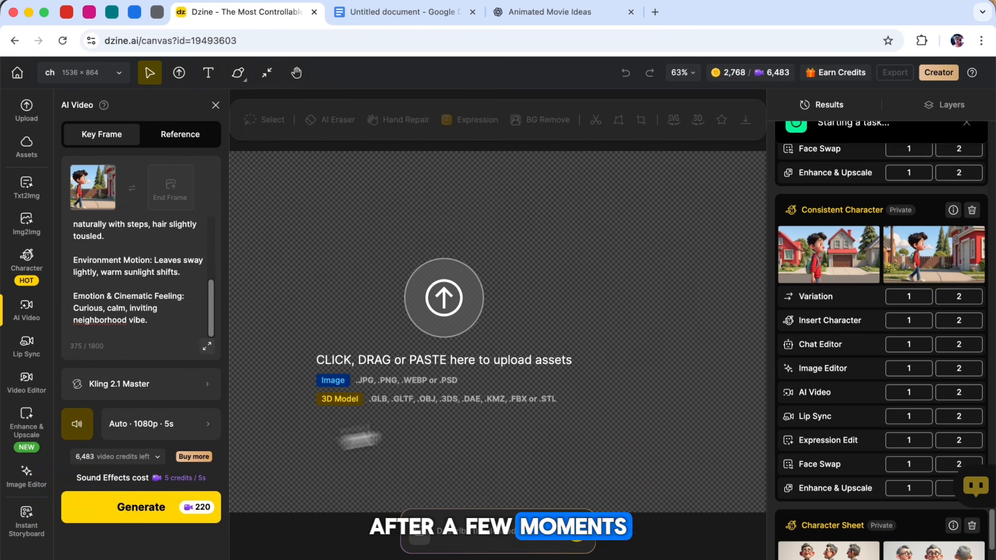
Step: Play the generated Shot 1 video to check the boy's animation, and close the preview
{"action": "scroll", "coordinate": [825, 291], "scroll_direction": "up", "scroll_amount": 5}
{"action": "scroll", "coordinate": [824, 288], "scroll_direction": "down", "scroll_amount": 10}
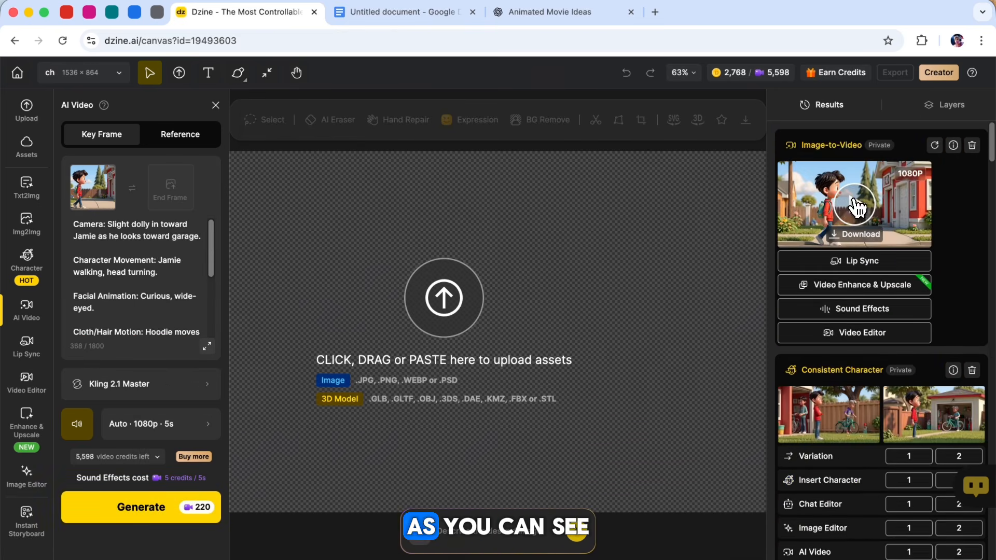
{"action": "left_click", "coordinate": [853, 199]}
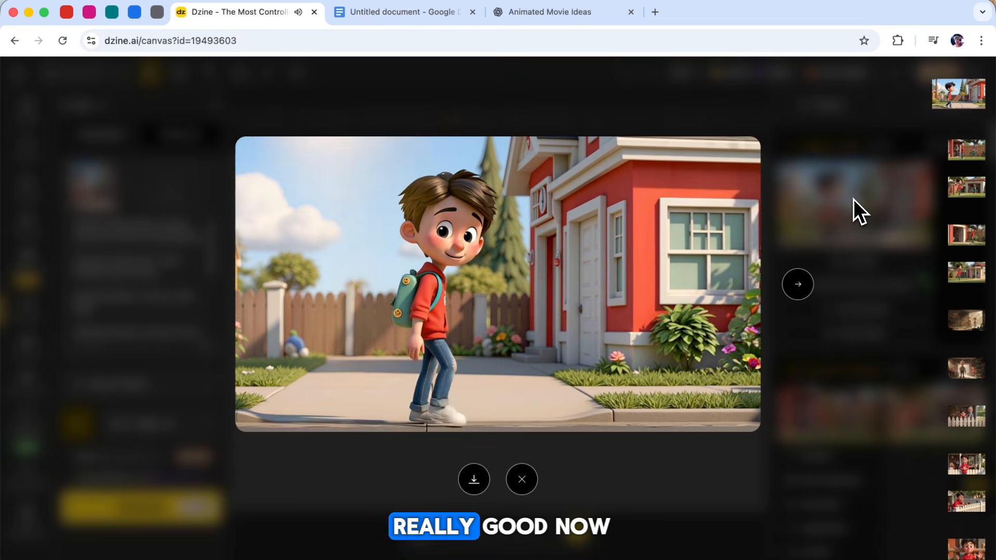
{"action": "left_click", "coordinate": [854, 200]}
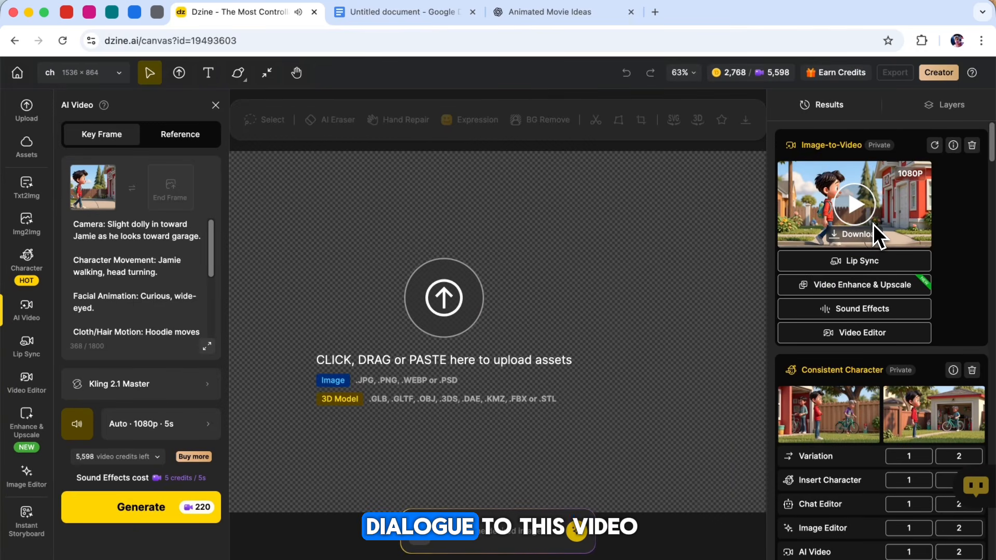
Step: Start Lip Sync on the Shot 1 video and confirm the boy's detected face as the speaking face
{"action": "left_click", "coordinate": [861, 264]}
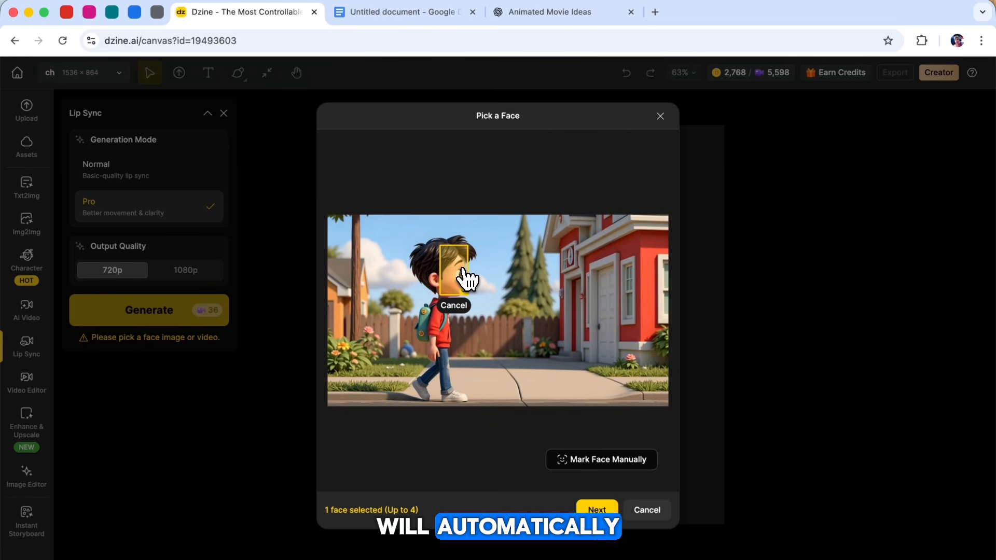
{"action": "left_click", "coordinate": [464, 275]}
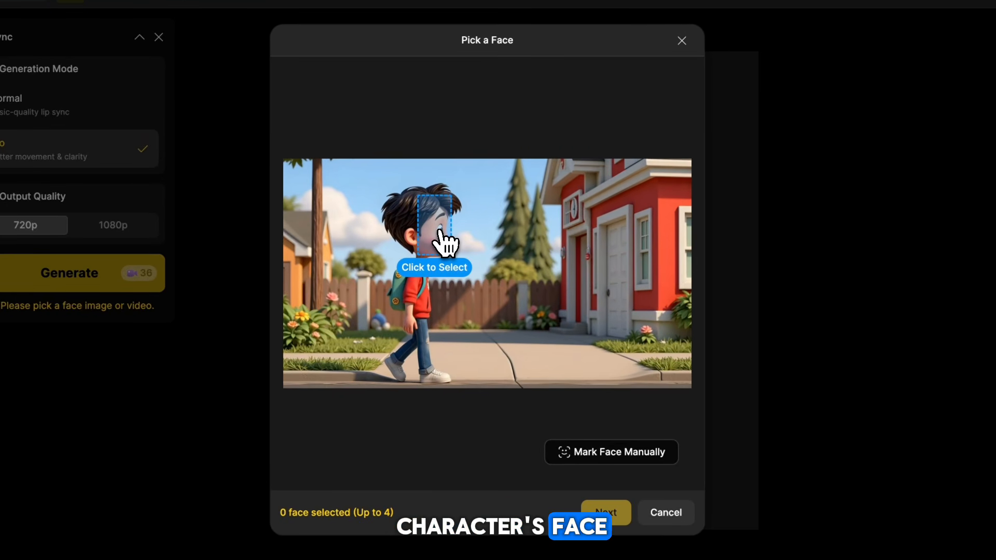
{"action": "left_click", "coordinate": [604, 512]}
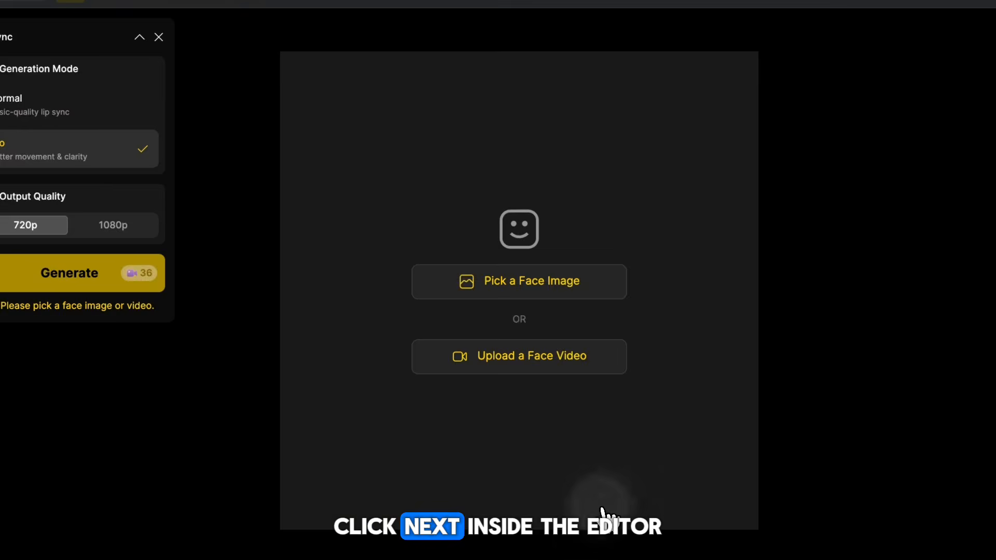
Step: Add a speaking voice for the boy using Text to Speech with the male Character & Animation voice Jerry
{"action": "left_click", "coordinate": [179, 543]}
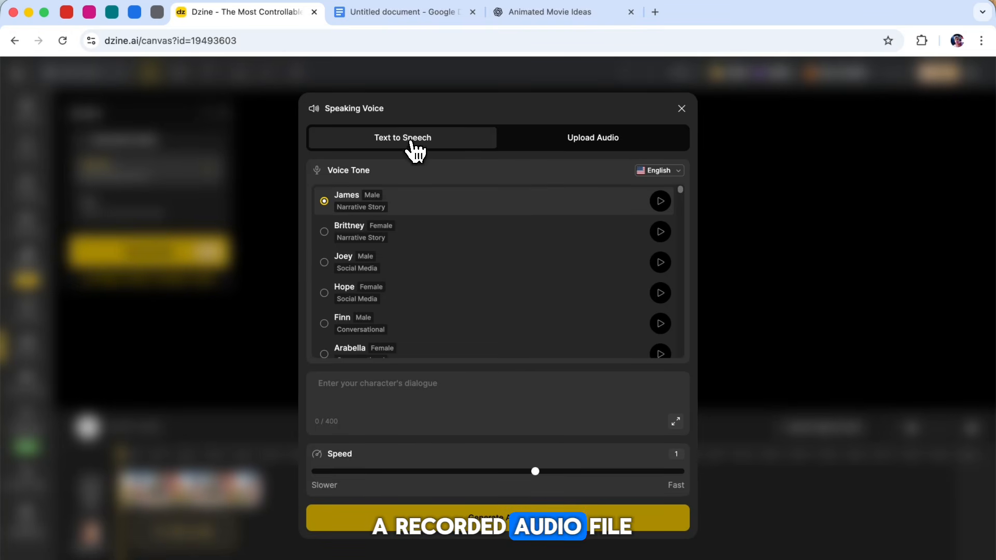
{"action": "left_click", "coordinate": [542, 145]}
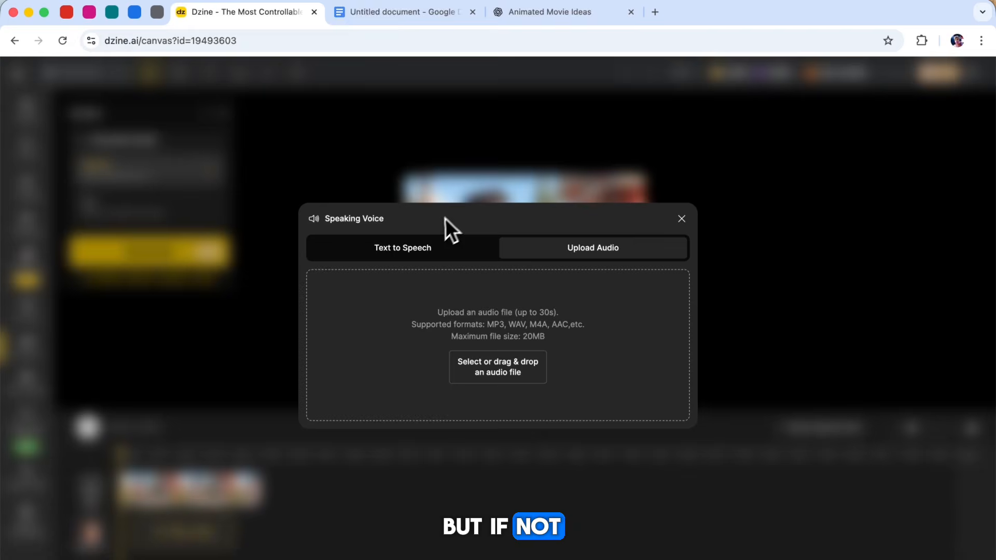
{"action": "left_click", "coordinate": [419, 249]}
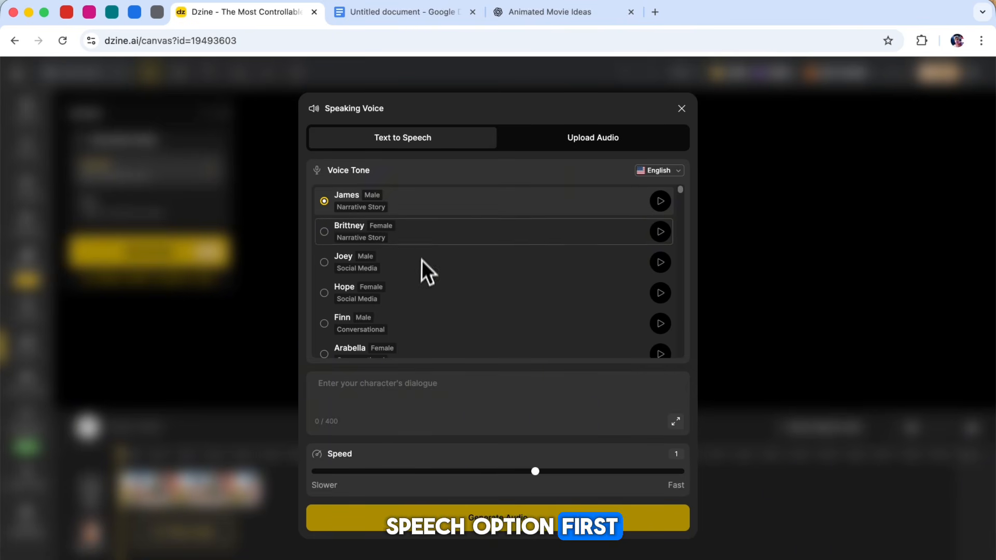
{"action": "scroll", "coordinate": [422, 251], "scroll_direction": "down", "scroll_amount": 15}
{"action": "left_click", "coordinate": [591, 267]}
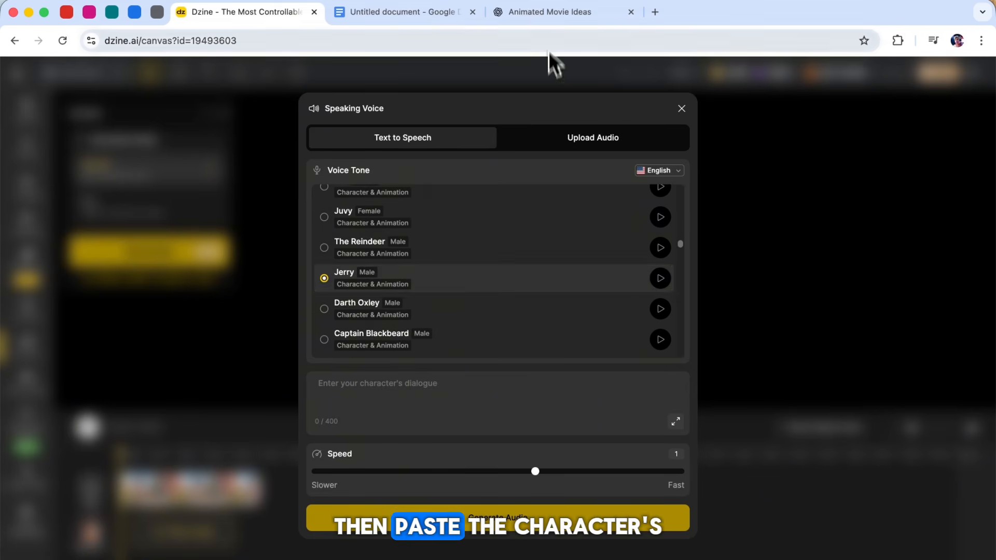
Step: Copy the boy's line "Hmm... what's he doing in there?" from ChatGPT, and generate it as his speech audio in Dzine at speed 1
{"action": "left_click", "coordinate": [550, 12]}
{"action": "left_click", "coordinate": [244, 12]}
{"action": "left_click", "coordinate": [344, 379]}
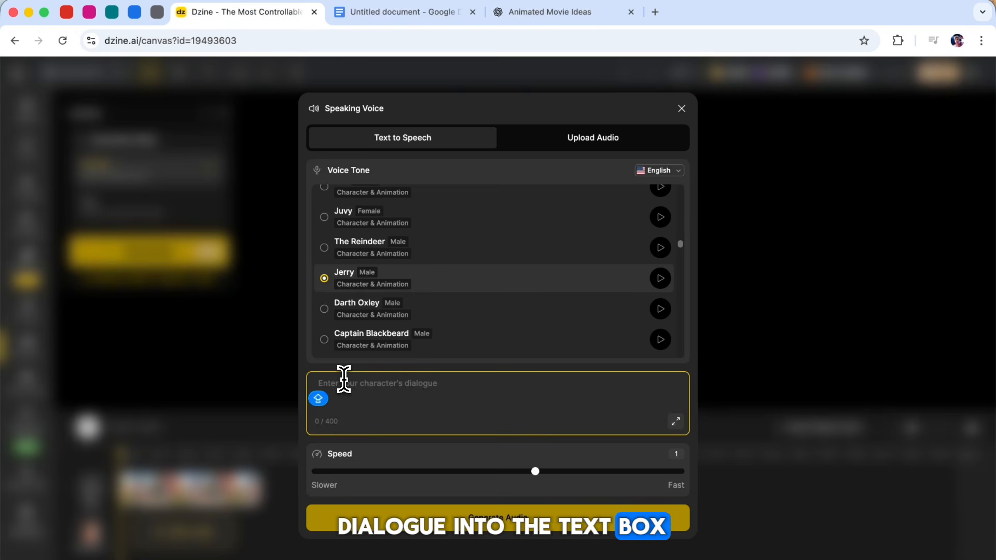
{"action": "left_click", "coordinate": [463, 520]}
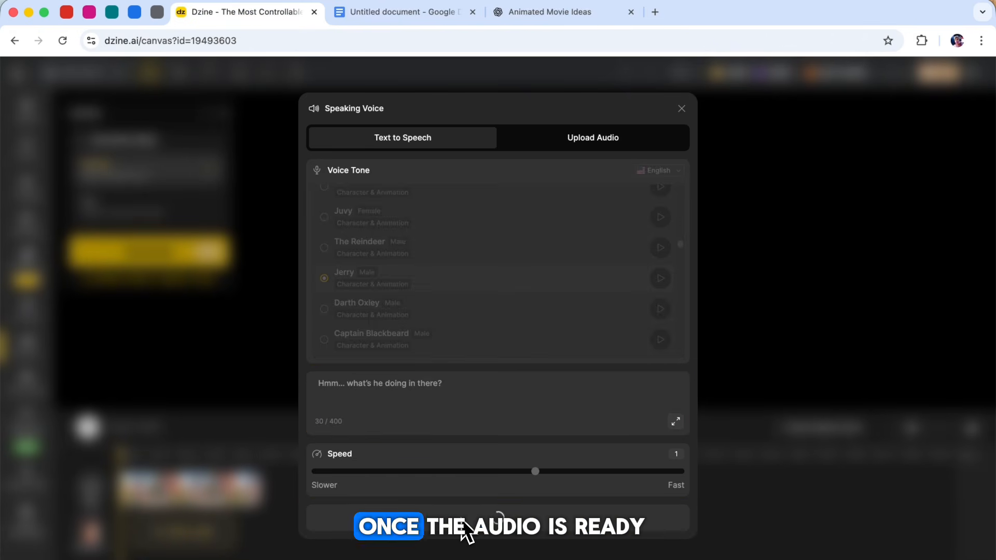
{"action": "left_click", "coordinate": [535, 554]}
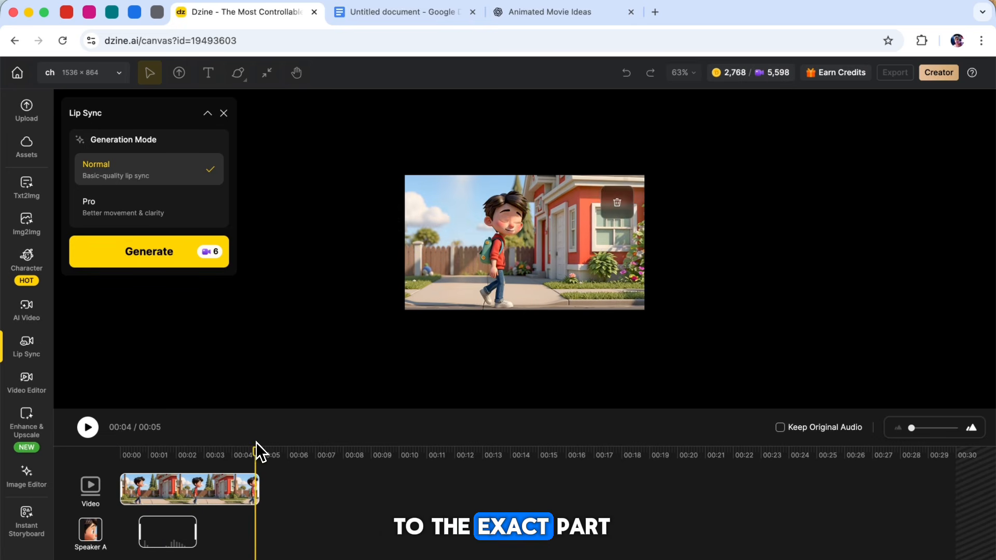
Step: Align the boy's audio clip to about 00:01 on the timeline, and play back the lip-synced Shot 1 video
{"action": "left_click", "coordinate": [151, 487]}
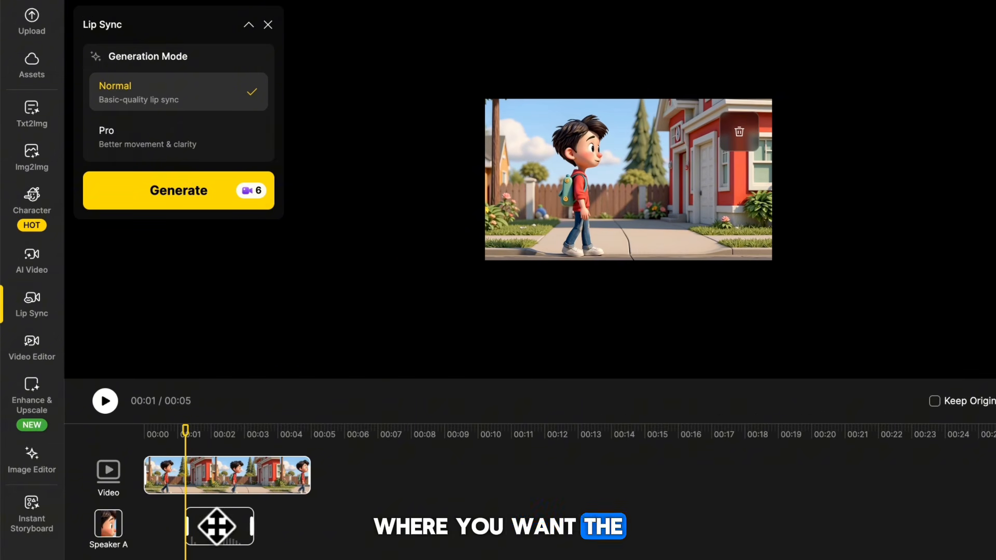
{"action": "left_click", "coordinate": [105, 401]}
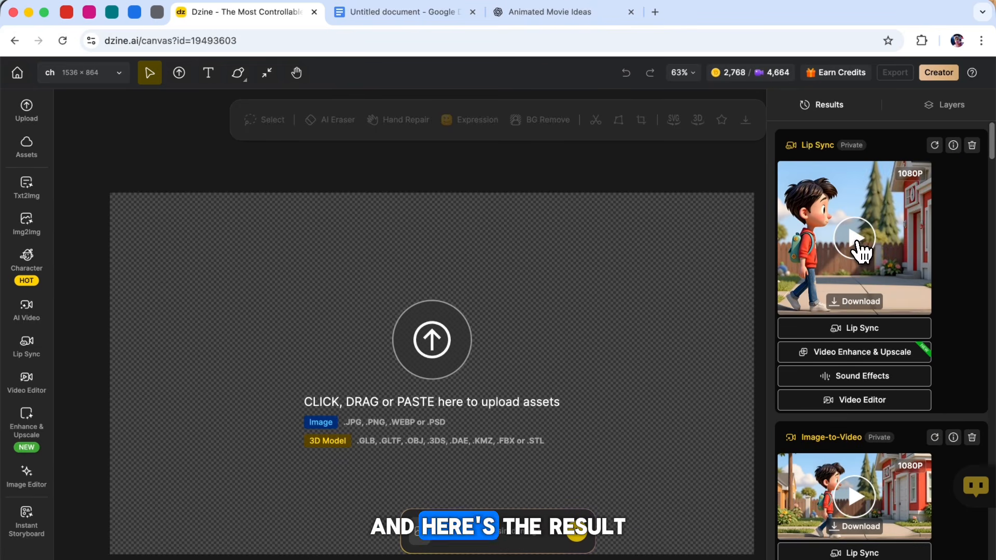
{"action": "left_click", "coordinate": [857, 249]}
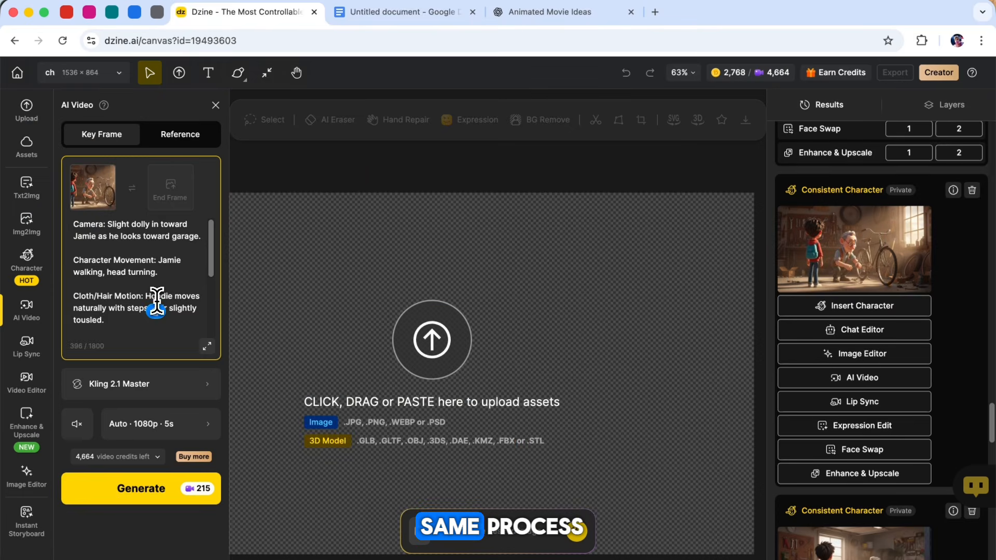
Step: Generate the Shot 2 garage video with Kling 2.1 Master at Auto, 1080p and 5 s, and copy the next shot's animation prompt from ChatGPT
{"action": "scroll", "coordinate": [157, 302], "scroll_direction": "down", "scroll_amount": 3}
{"action": "left_click", "coordinate": [149, 488]}
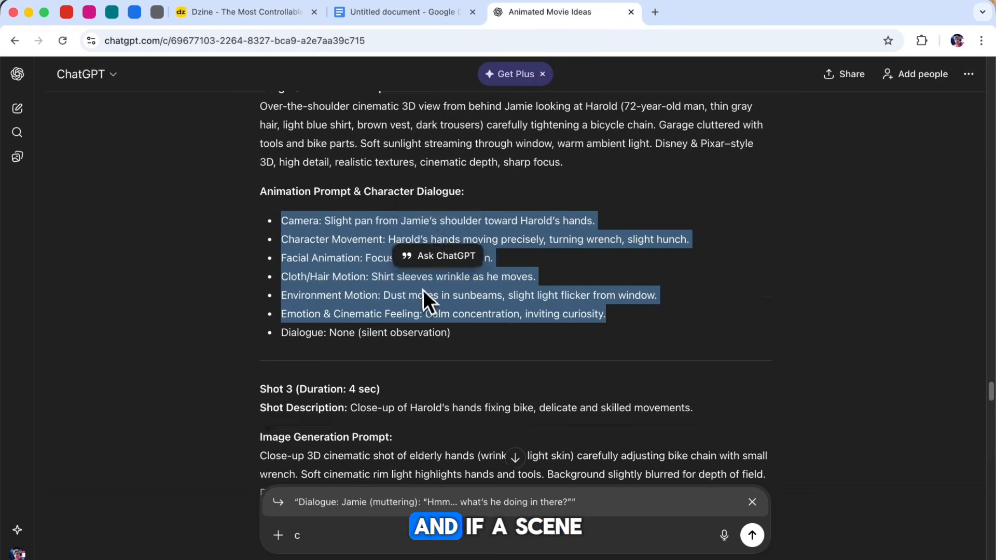
{"action": "scroll", "coordinate": [363, 311], "scroll_direction": "down", "scroll_amount": 5}
{"action": "type", "text": "c"}
{"action": "left_click_drag", "start_coordinate": [283, 332], "coordinate": [585, 407]}
{"action": "right_click", "coordinate": [442, 340]}
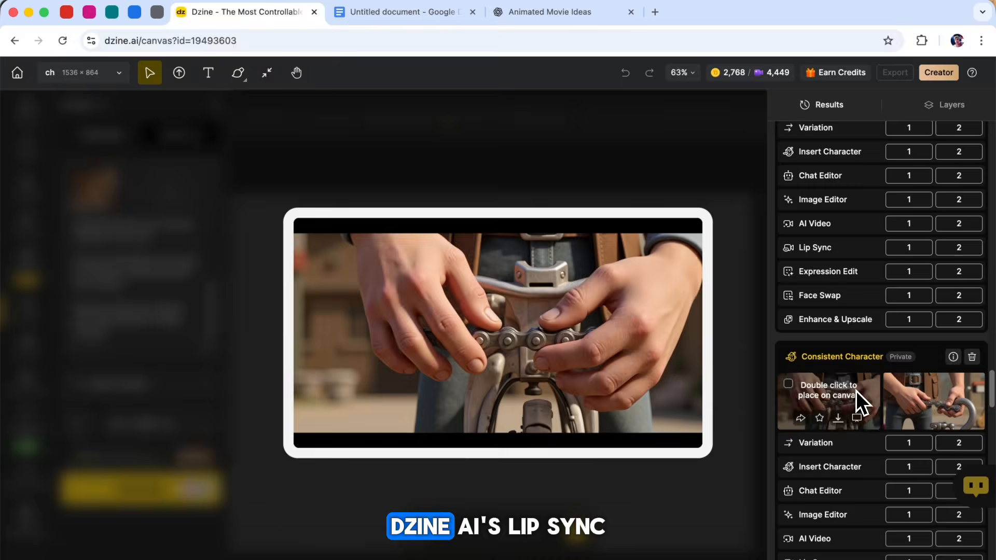
Step: Preview the close-up of the hands on the bicycle chain, and play through the generated shot videos
{"action": "double_click", "coordinate": [858, 400]}
{"action": "left_click", "coordinate": [797, 285]}
{"action": "left_click", "coordinate": [198, 285]}
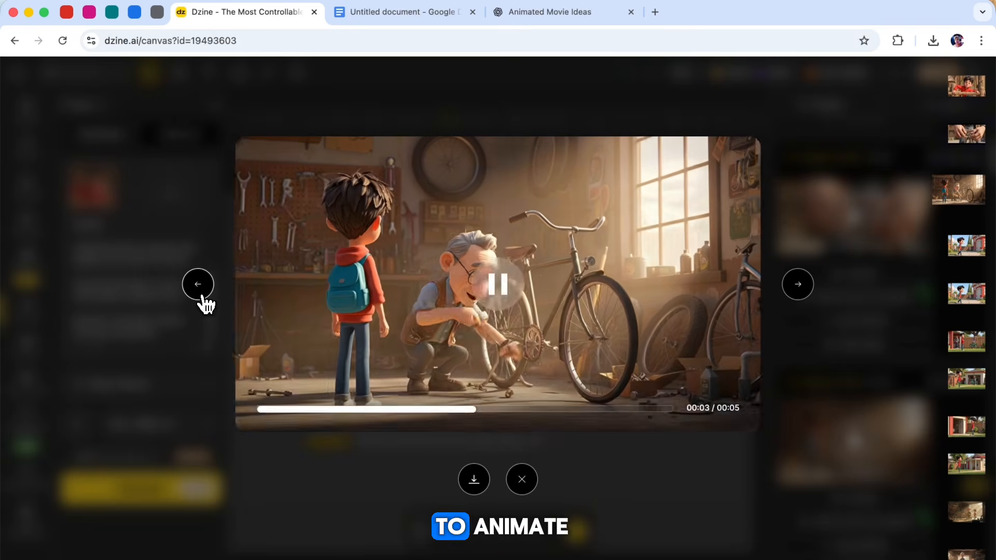
{"action": "left_click", "coordinate": [198, 286]}
{"action": "left_click", "coordinate": [198, 285]}
{"action": "left_click", "coordinate": [201, 386]}
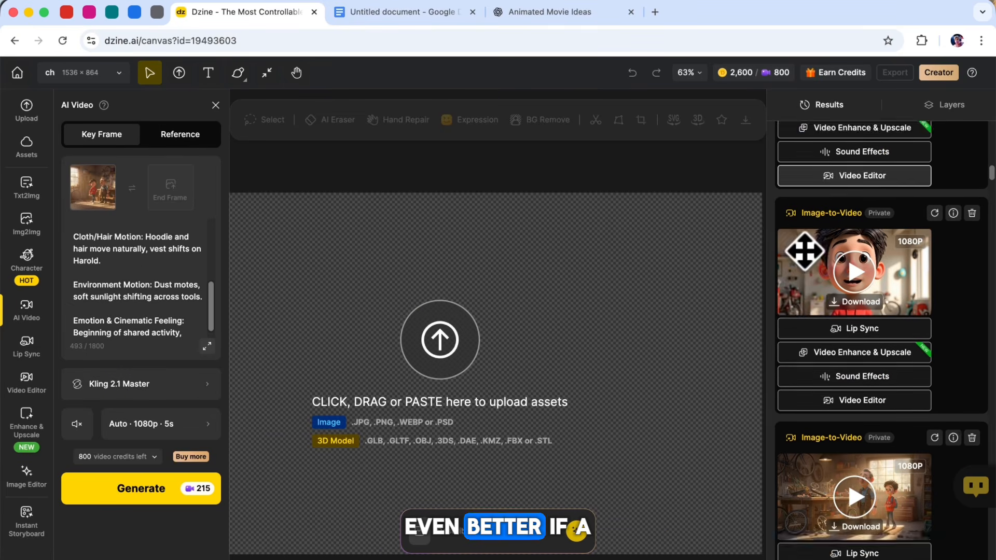
Step: Start Lip Sync on the garage video with both characters, and mark the boy's face manually alongside the old man's detected face
{"action": "scroll", "coordinate": [793, 304], "scroll_direction": "up", "scroll_amount": 2}
{"action": "scroll", "coordinate": [800, 244], "scroll_direction": "down", "scroll_amount": 3}
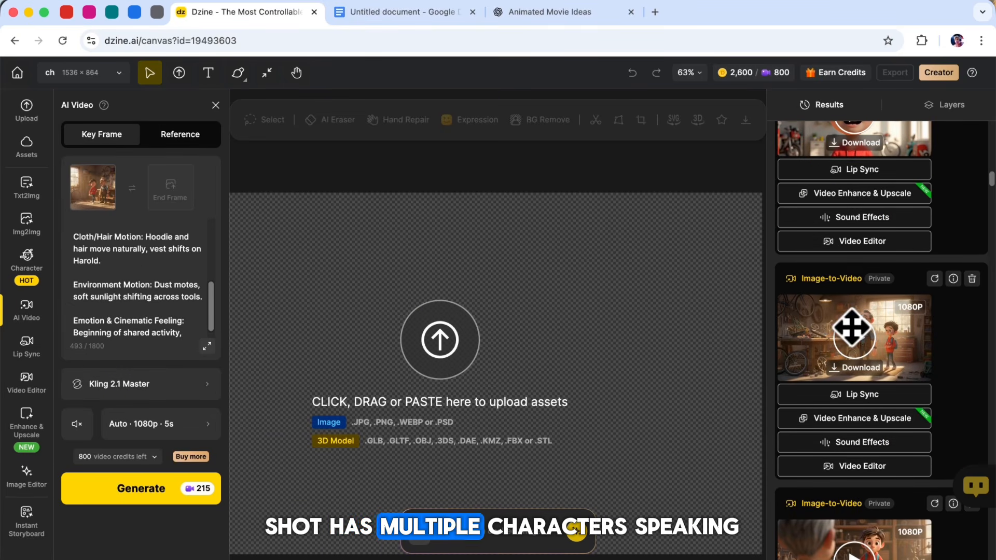
{"action": "left_click", "coordinate": [861, 395]}
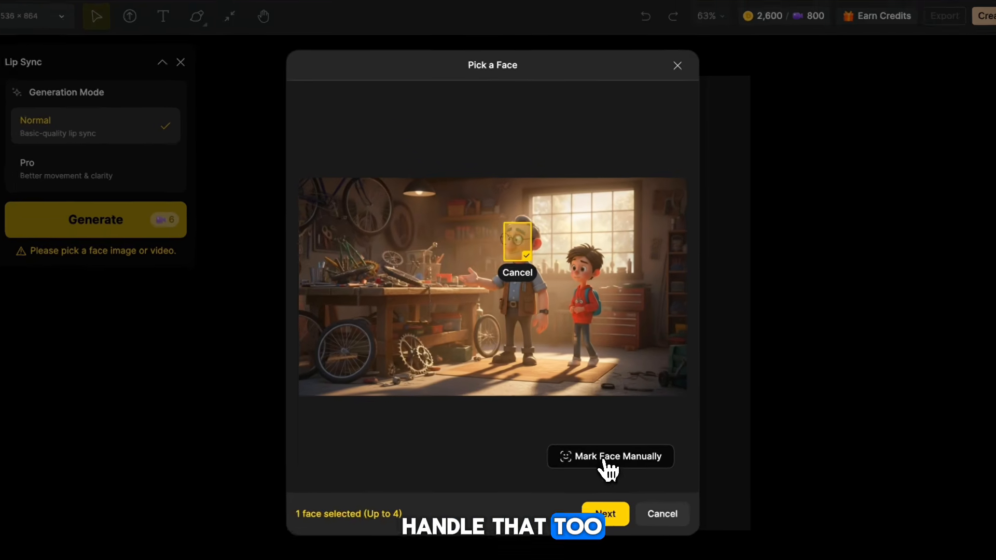
{"action": "left_click", "coordinate": [600, 461]}
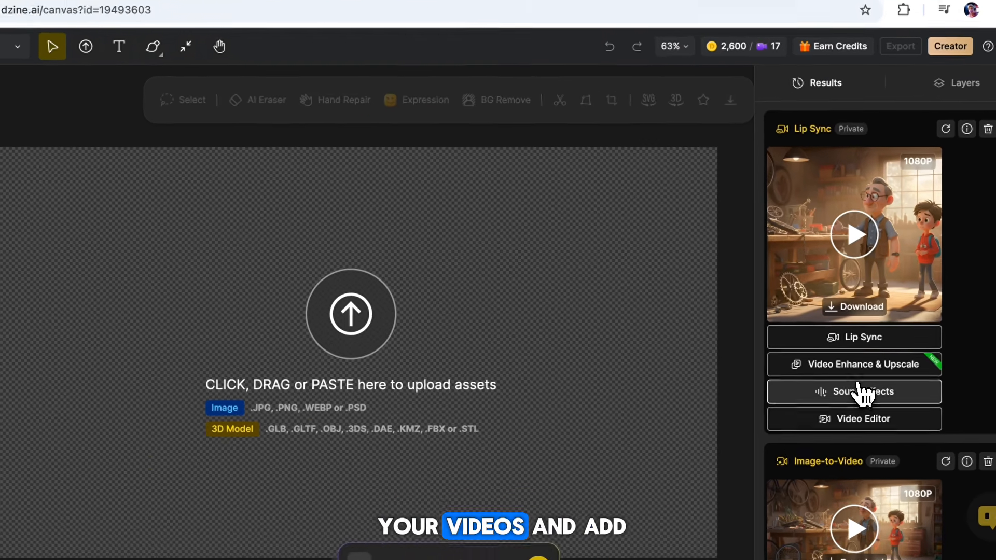
Step: Look at the Sound Effects prompt options for the lip-synced garage video, close them, and browse the generated results
{"action": "left_click", "coordinate": [858, 376]}
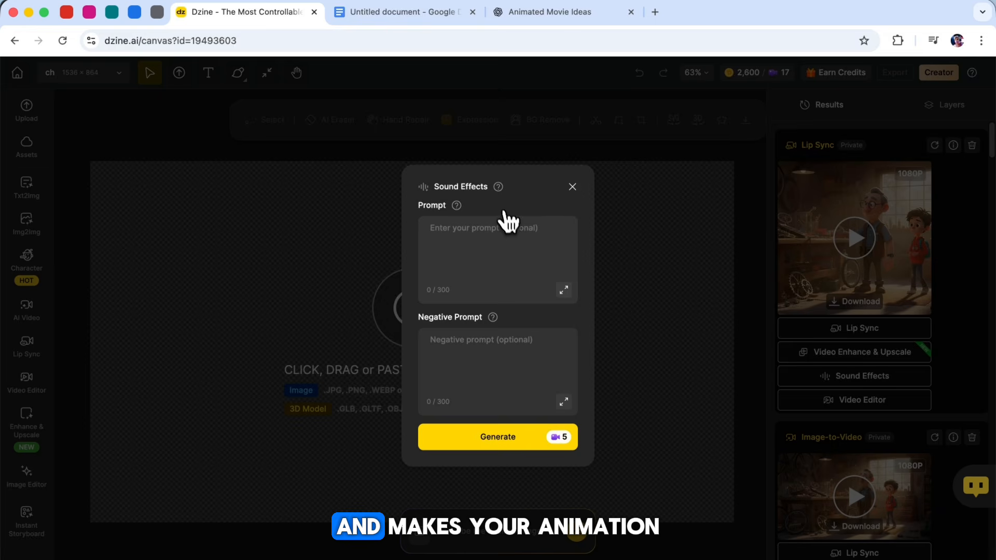
{"action": "left_click", "coordinate": [572, 187]}
{"action": "scroll", "coordinate": [856, 285], "scroll_direction": "down", "scroll_amount": 3}
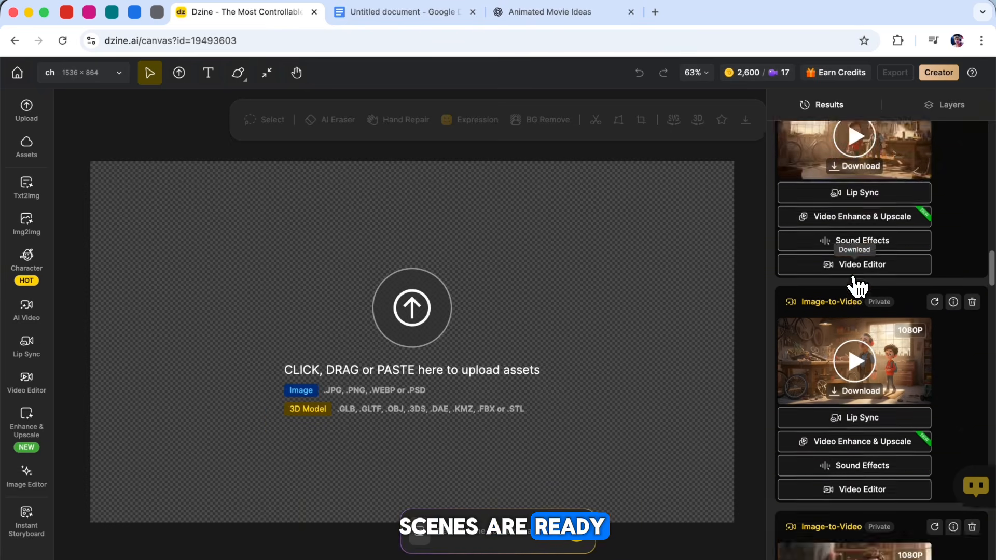
{"action": "scroll", "coordinate": [857, 286], "scroll_direction": "down", "scroll_amount": 10}
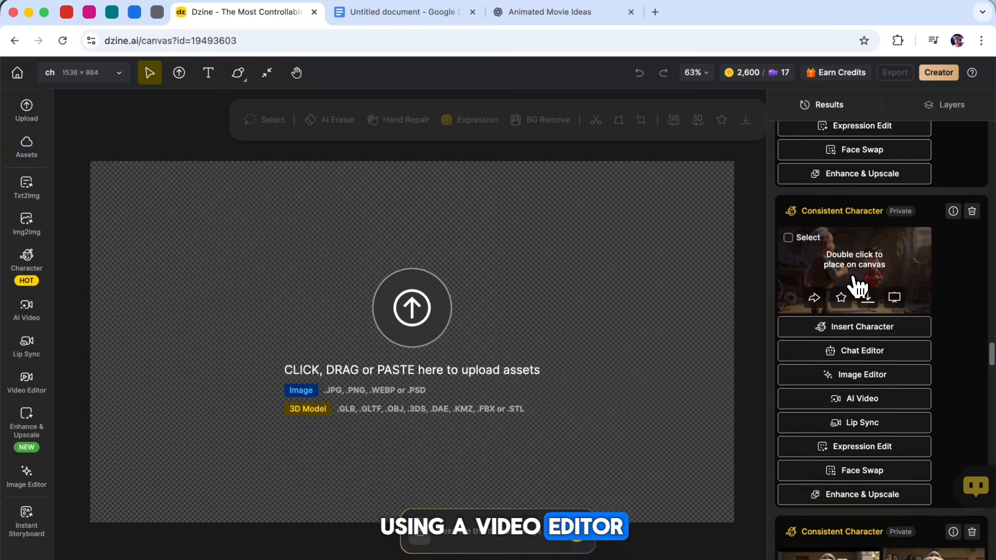